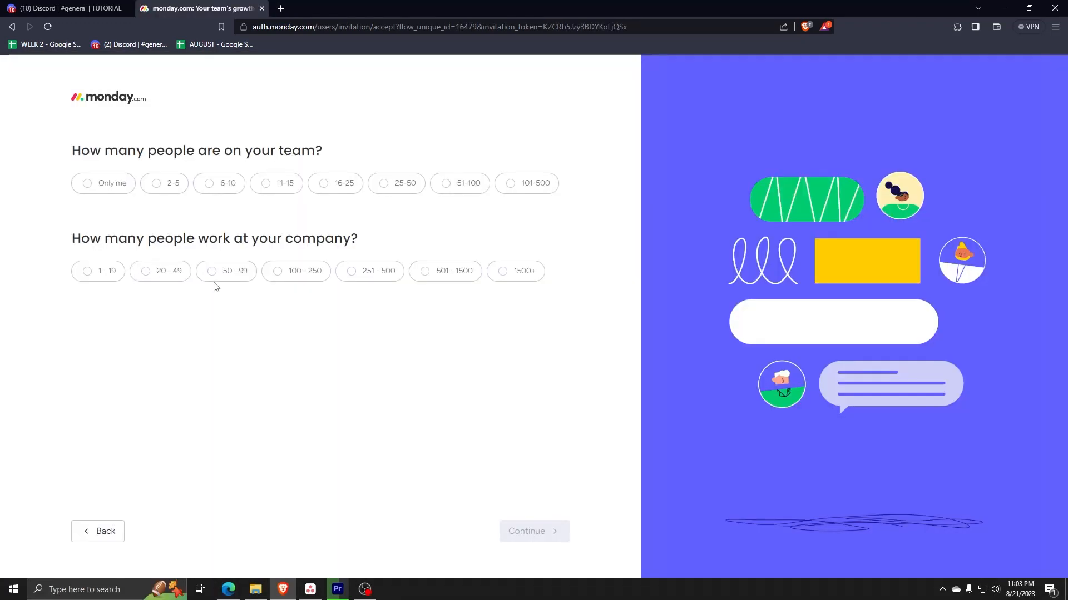
# Step: Complete the sign-up survey with team size 2-5, company size 1-19, Marketing to manage first and Marketing operations as the focus
pyautogui.click(163, 188)
pyautogui.click(94, 274)
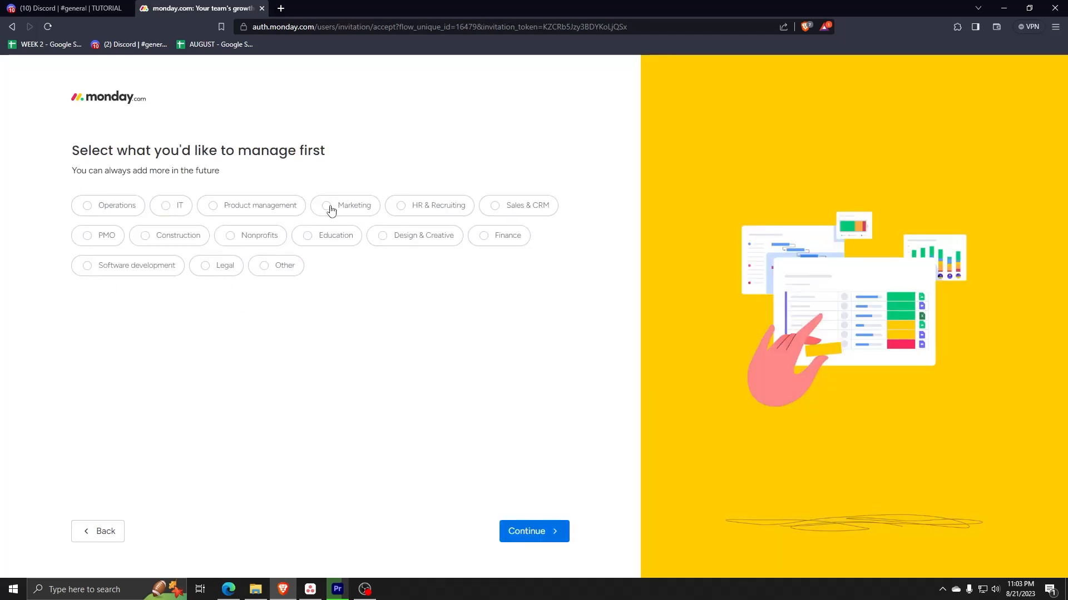
pyautogui.click(329, 207)
pyautogui.click(531, 533)
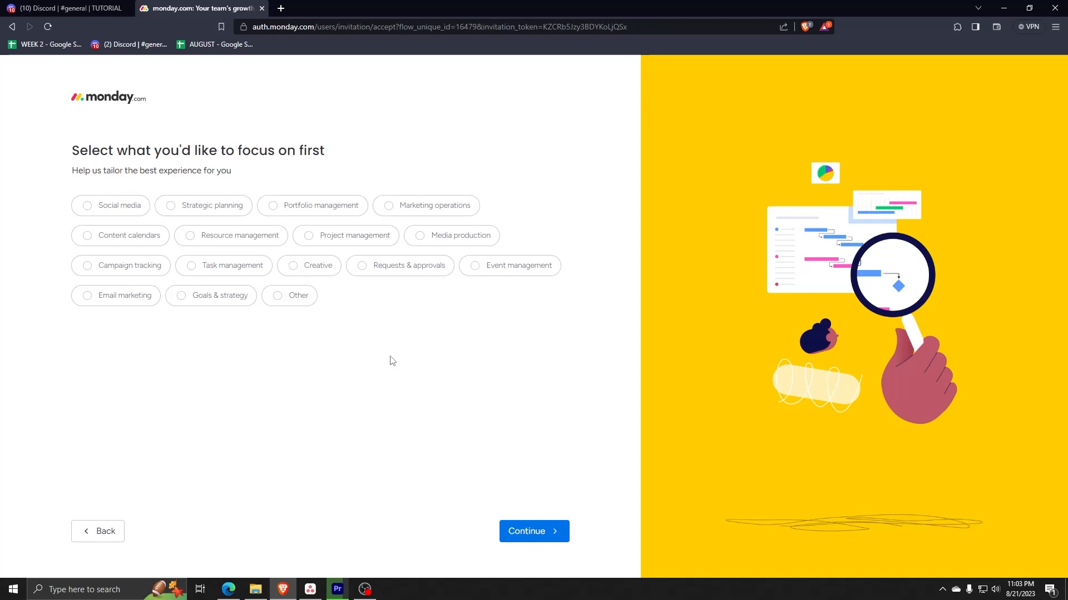
pyautogui.click(403, 209)
pyautogui.click(534, 539)
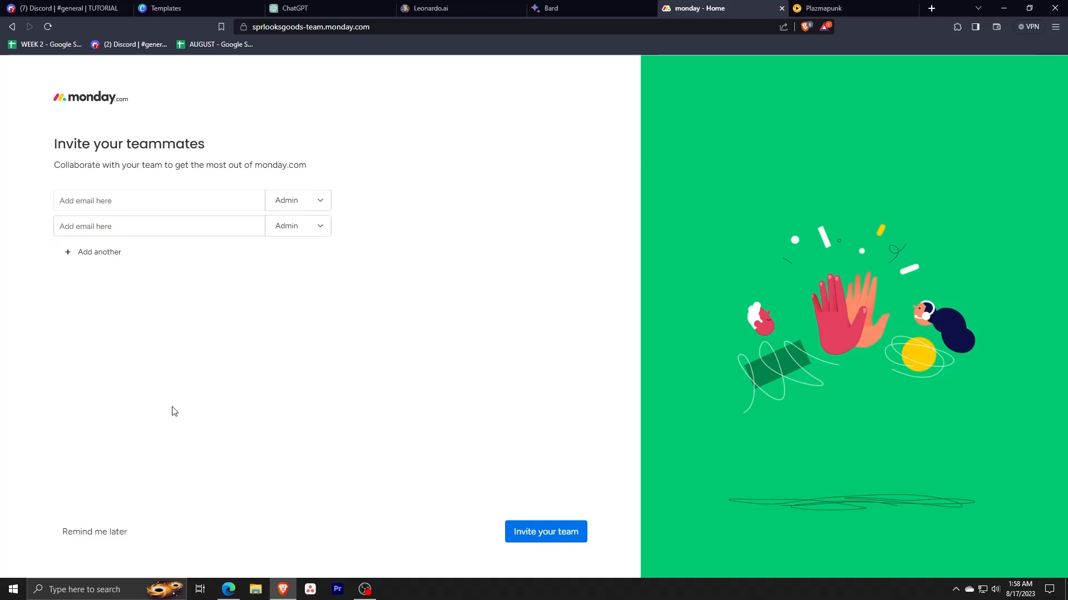
# Step: Skip inviting teammates for now and name the new board First Board
pyautogui.click(95, 532)
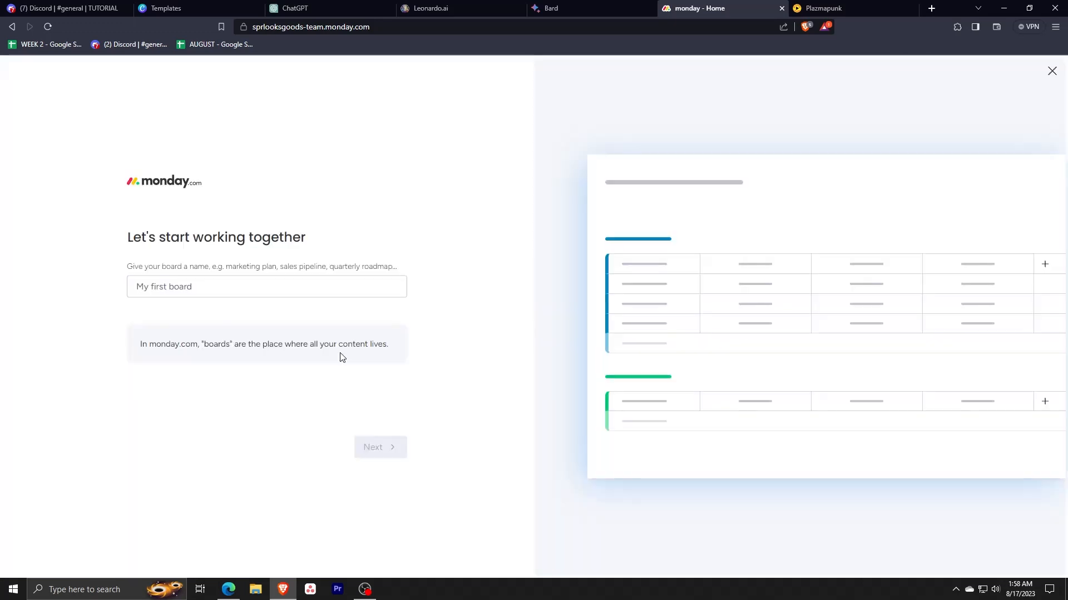
pyautogui.click(257, 288)
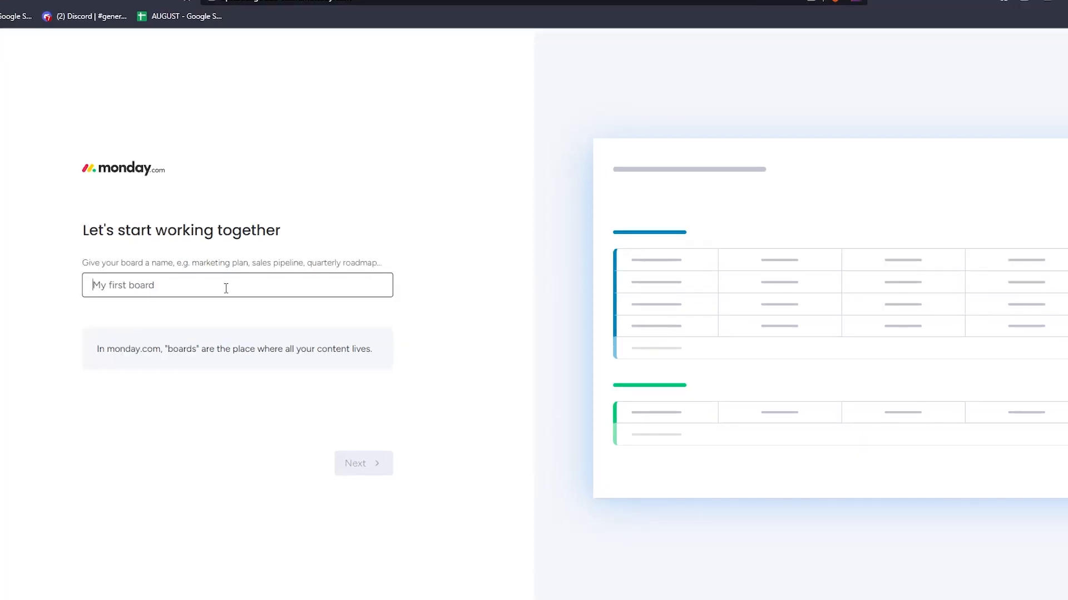
pyautogui.write('First Boad')
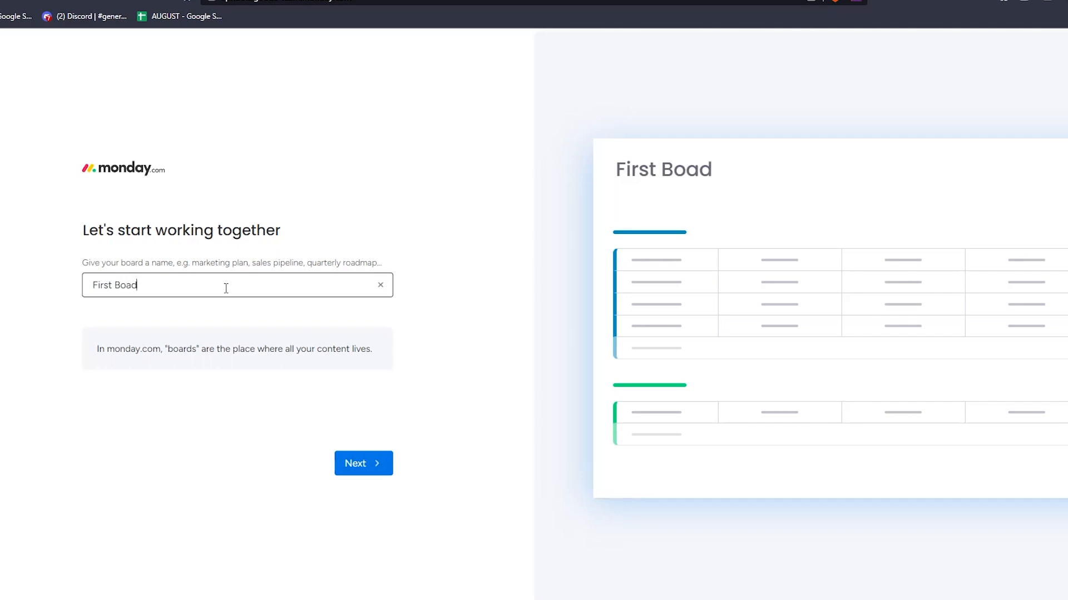
pyautogui.press('BackSpace')
pyautogui.press('BackSpace')
pyautogui.press('BackSpace')
pyautogui.write('oard')
pyautogui.click(369, 463)
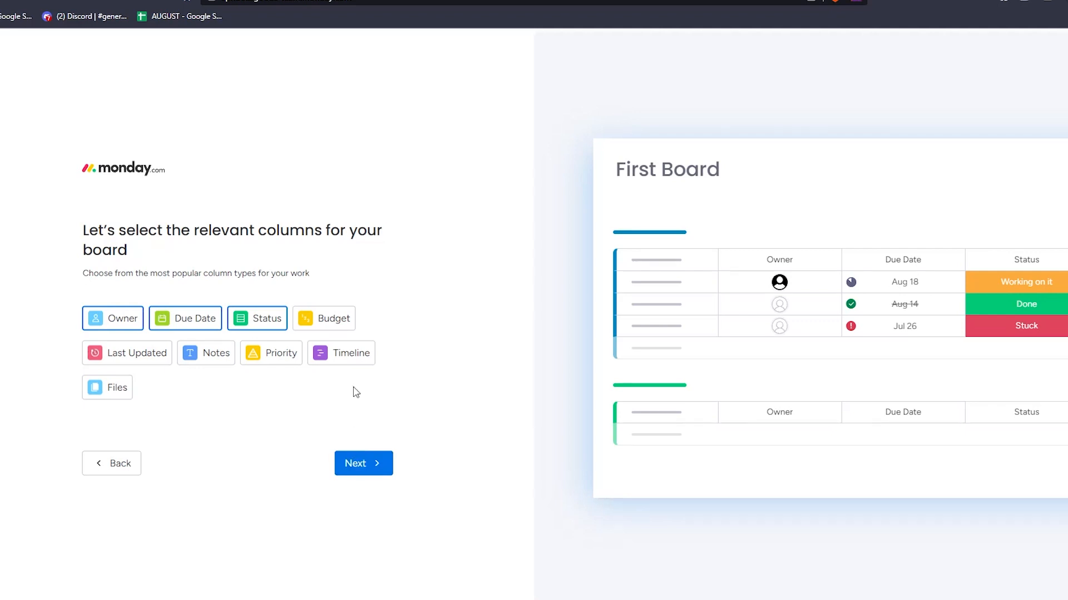
# Step: Add Files and Timeline to the board's preselected Owner, Due Date and Status columns, leaving Budget out
pyautogui.click(343, 328)
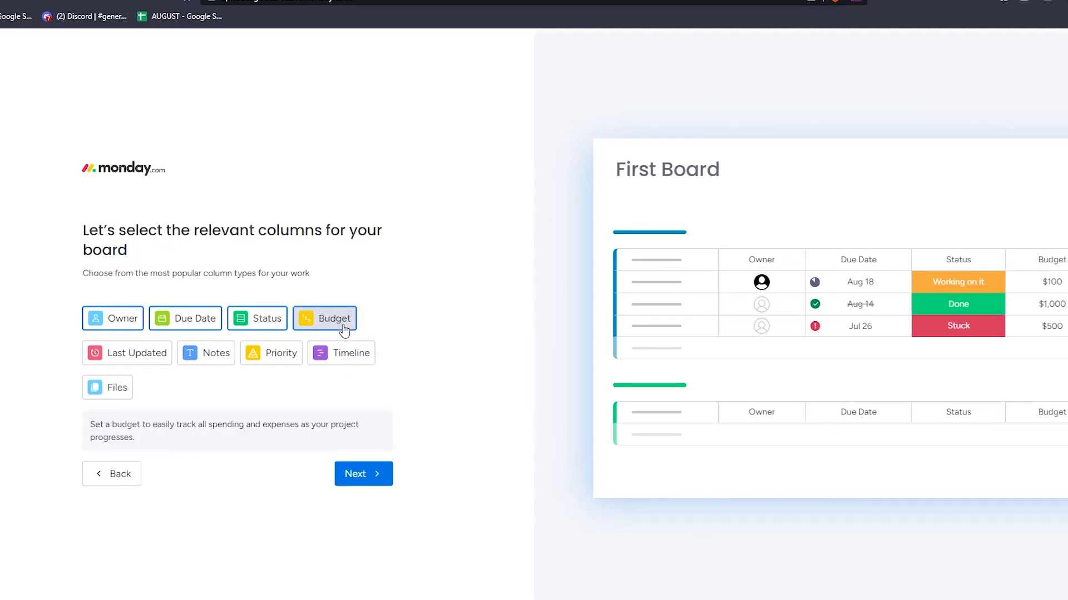
pyautogui.click(343, 328)
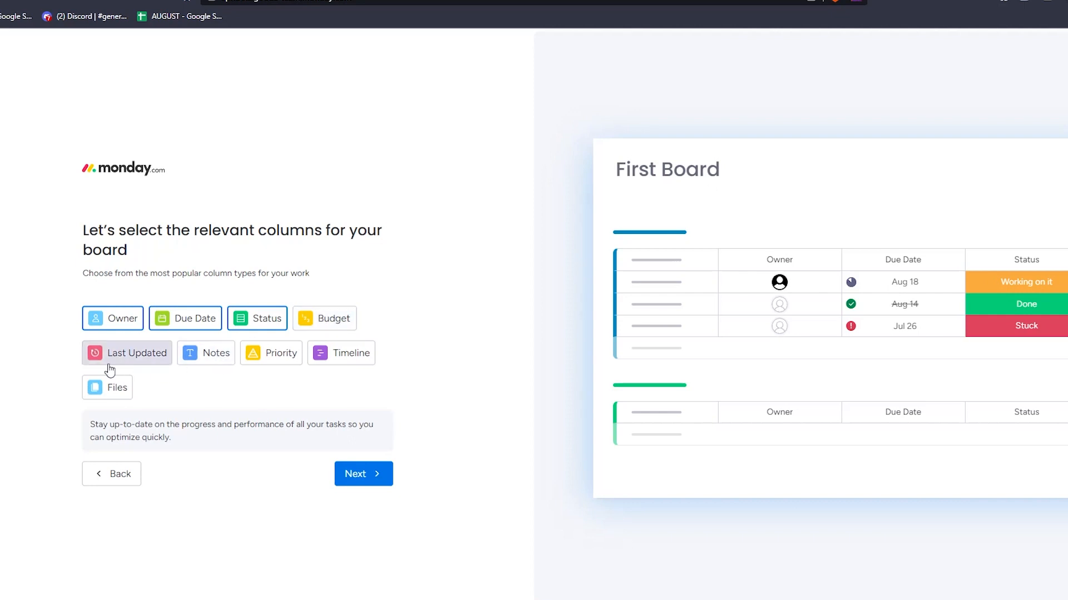
pyautogui.click(116, 389)
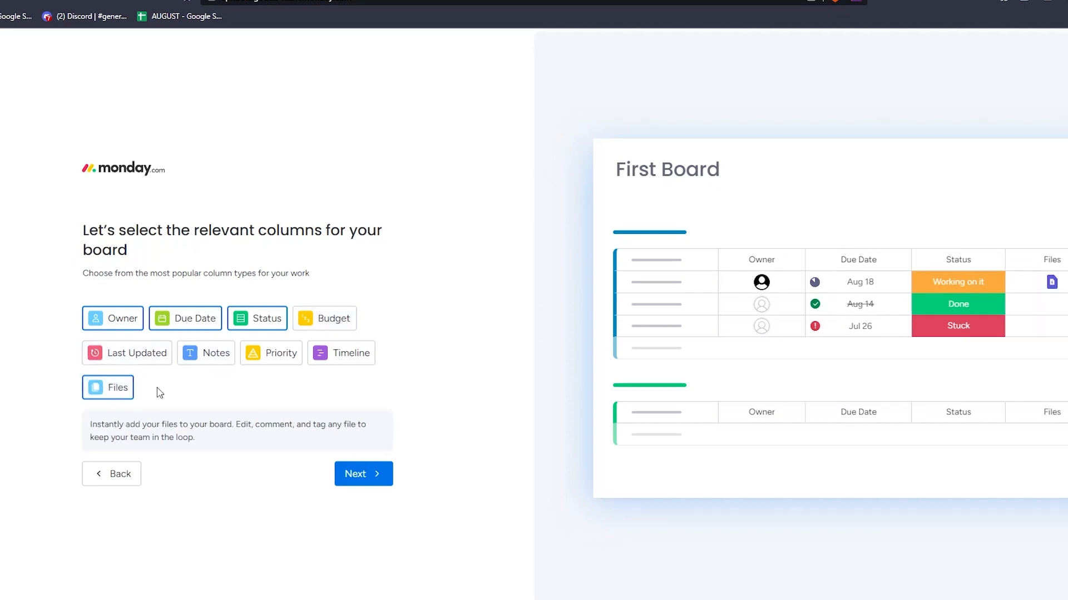
pyautogui.click(344, 362)
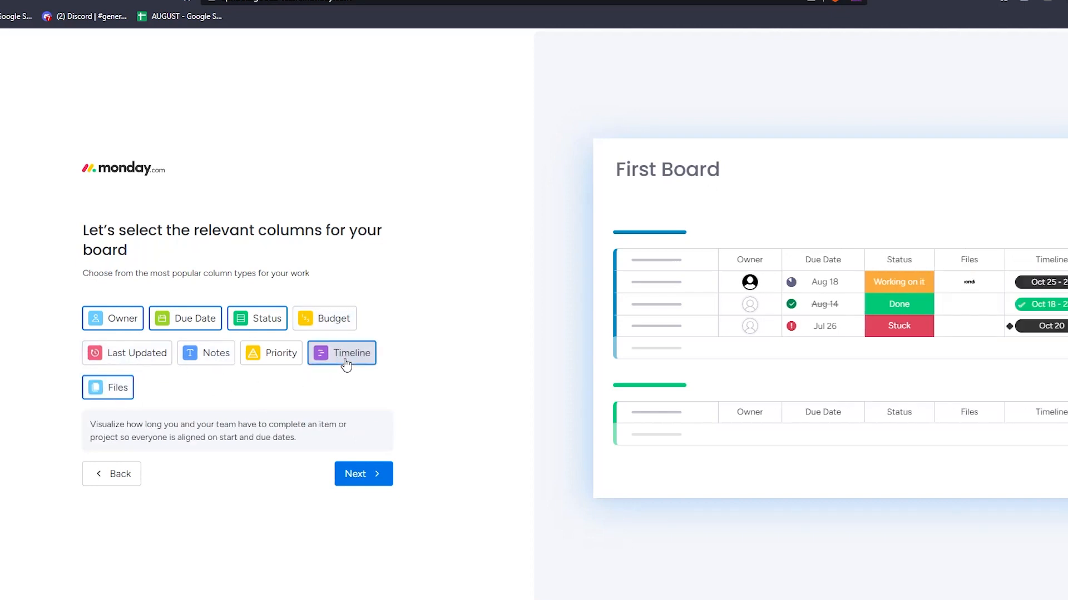
pyautogui.click(362, 476)
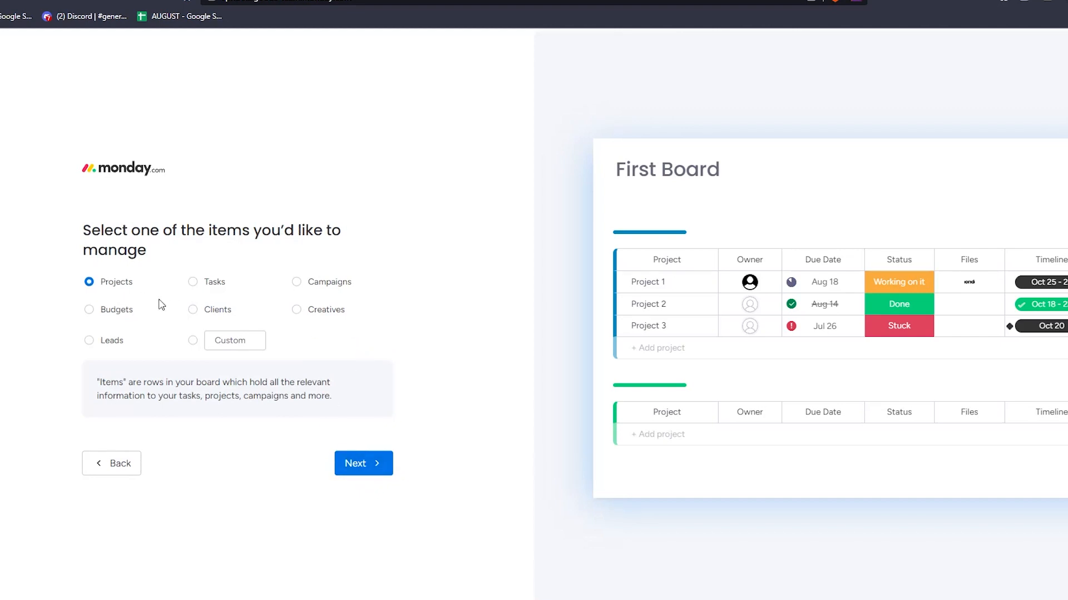
# Step: Finish the board setup with the default Projects items, Table view, project names and month groups, and dismiss the introductory tour
pyautogui.click(366, 470)
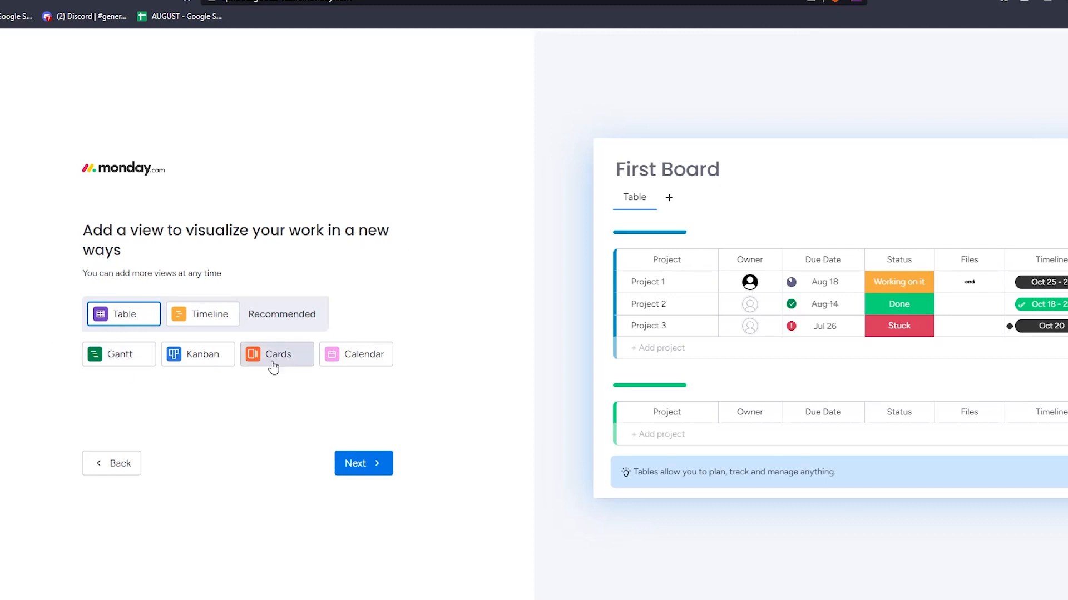
pyautogui.click(367, 471)
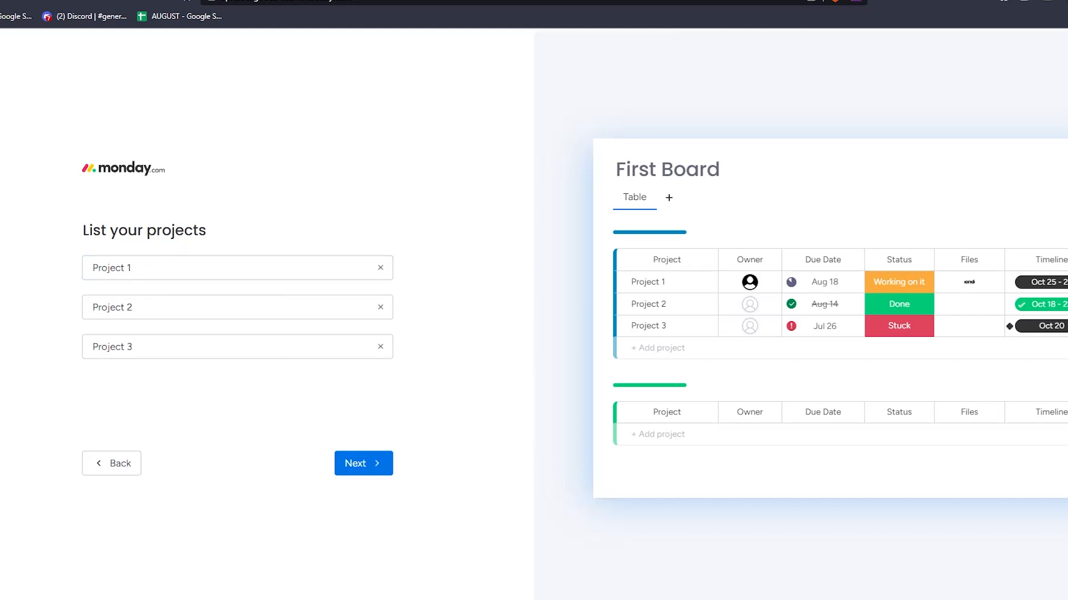
pyautogui.click(364, 468)
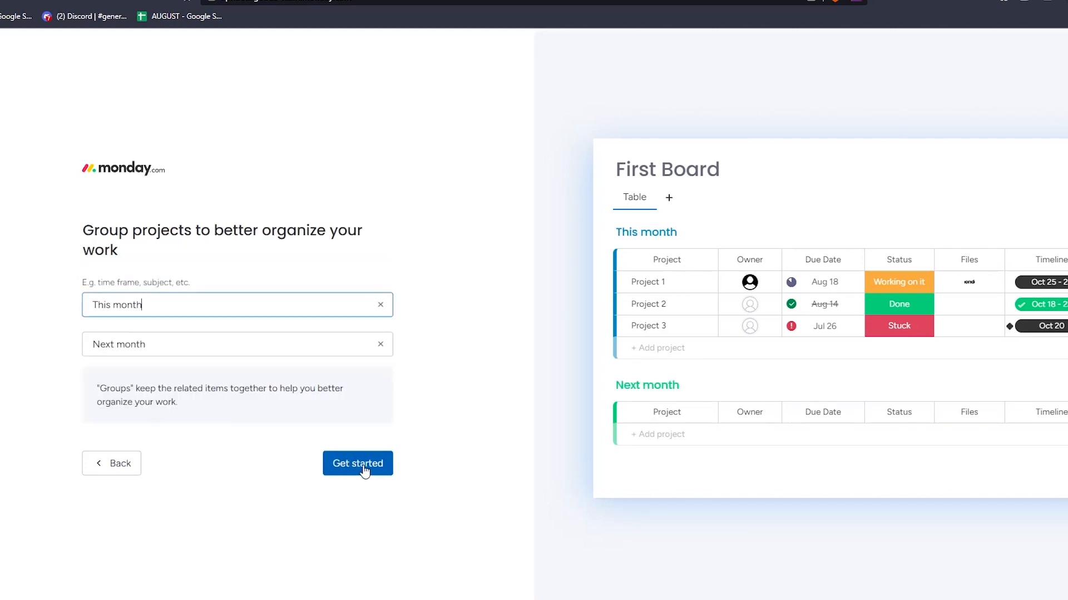
pyautogui.click(189, 304)
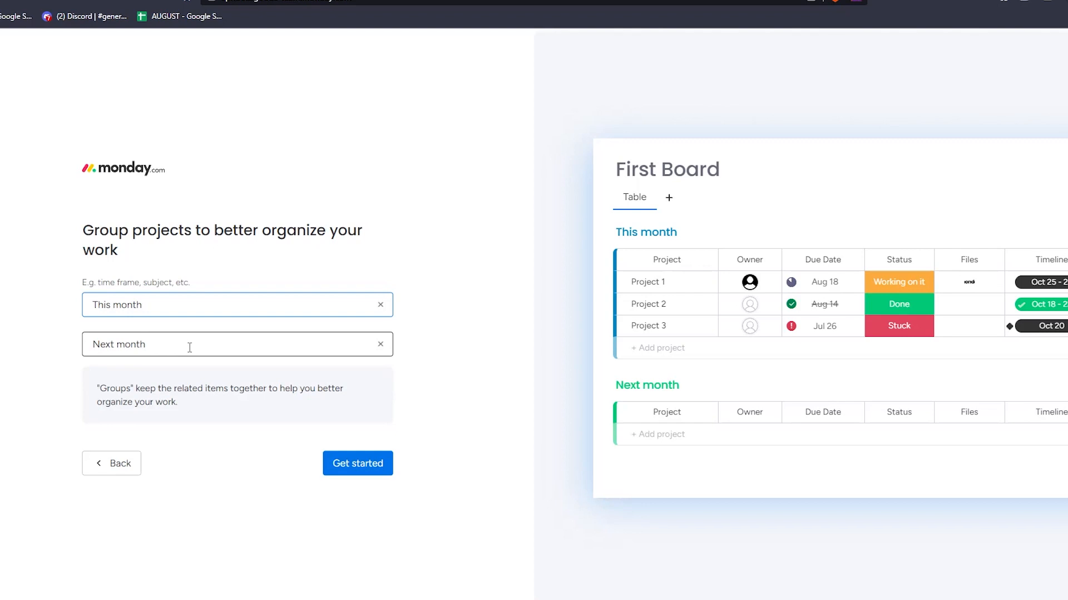
pyautogui.click(355, 466)
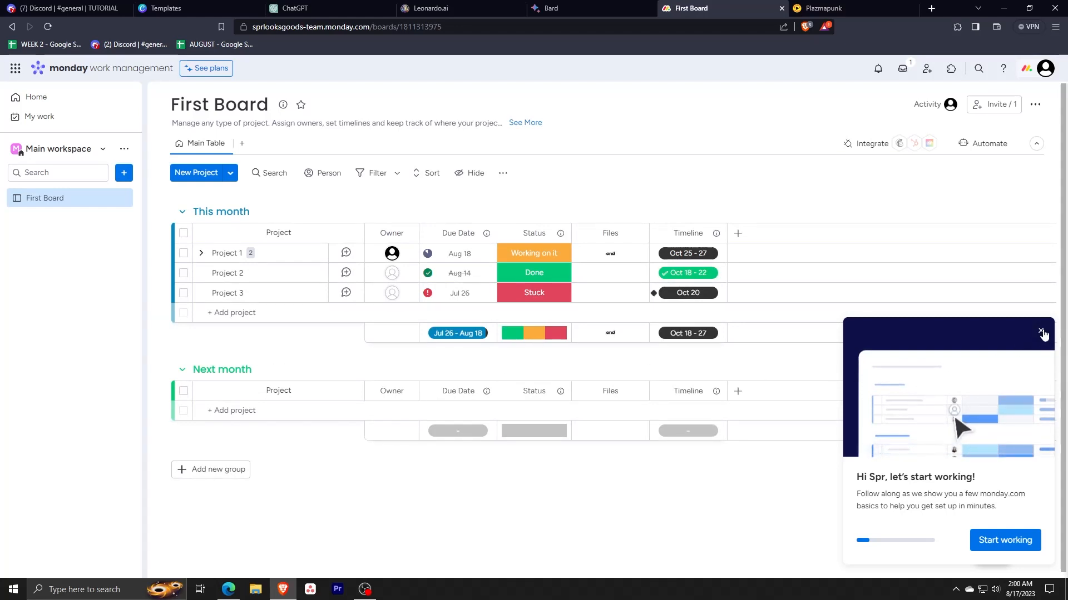
pyautogui.click(1041, 332)
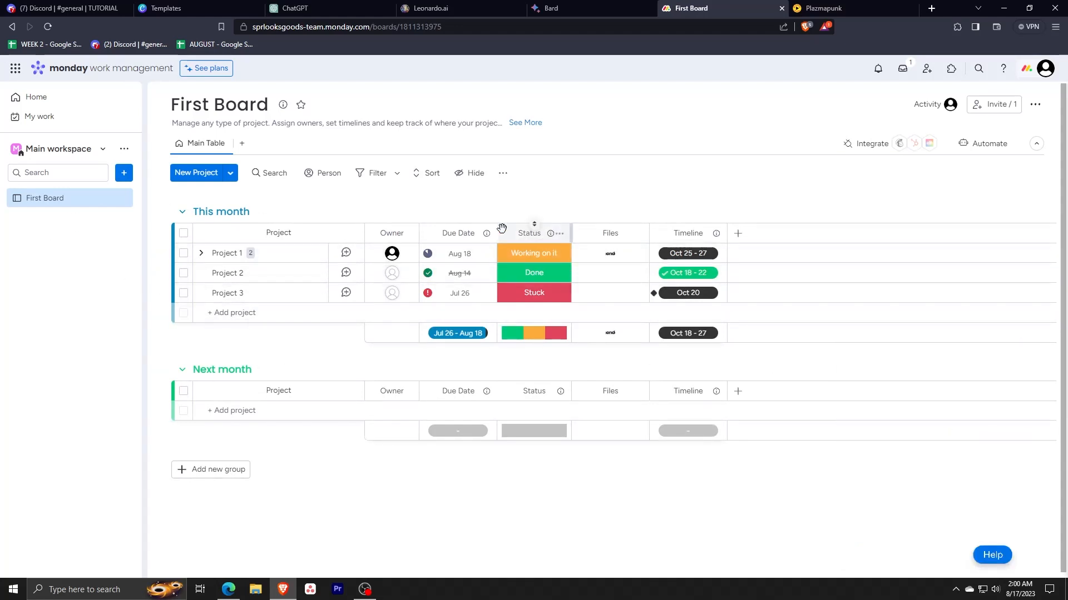
pyautogui.hotkey('alt', 'Tab')
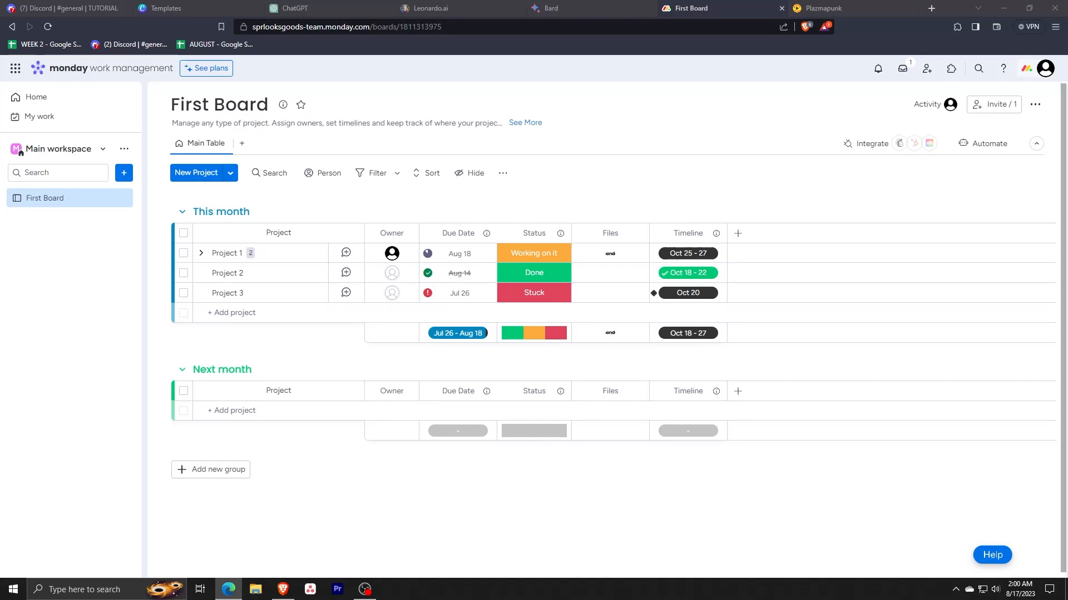
# Step: Add a Cards view to First Board from the Views Center, keeping its default name
pyautogui.click(241, 143)
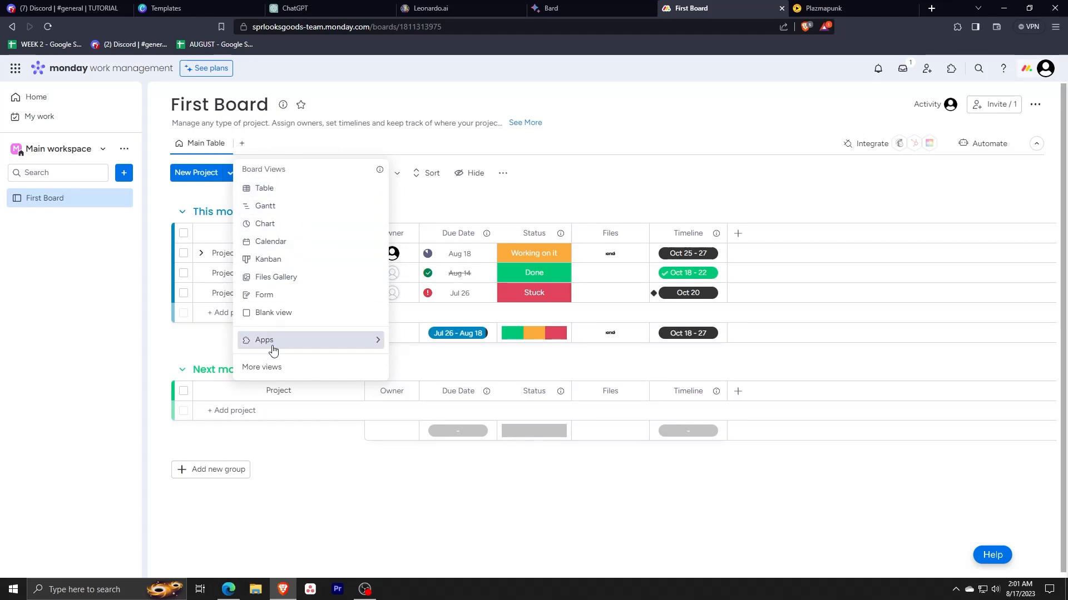
pyautogui.moveTo(296, 347)
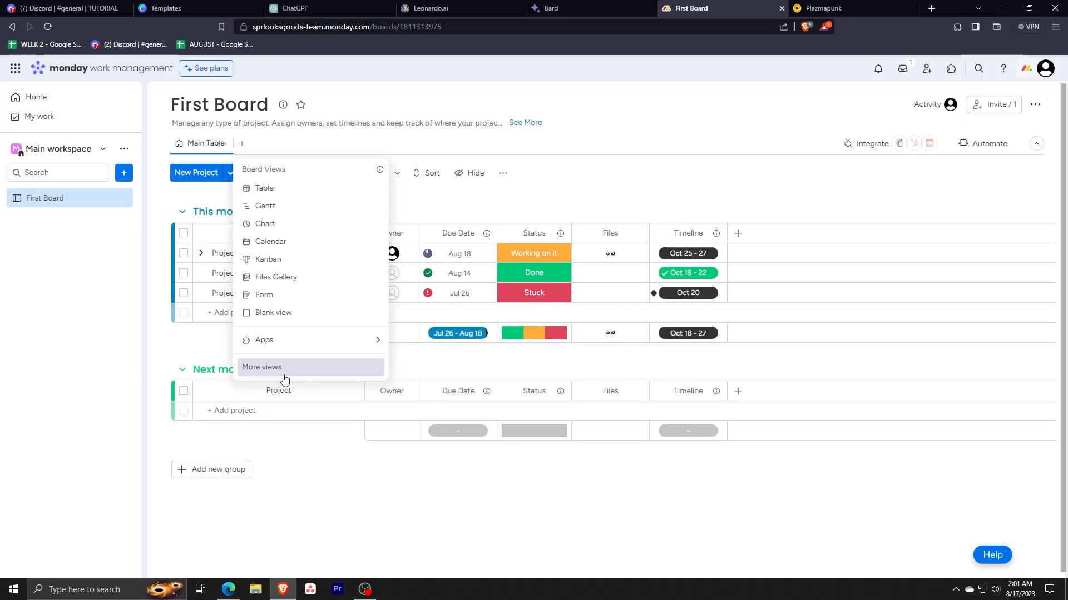
pyautogui.click(284, 369)
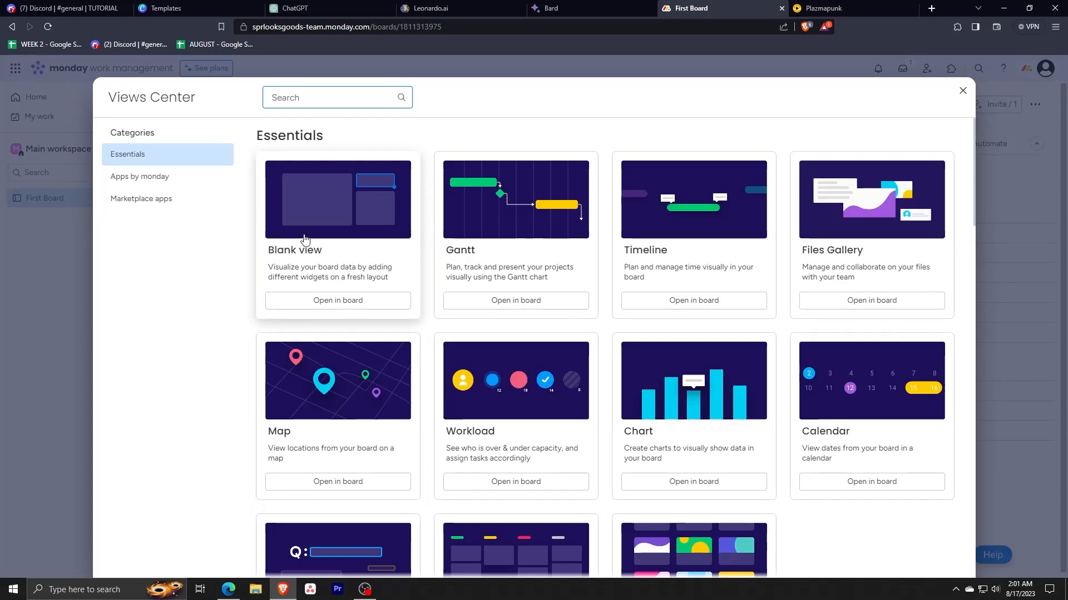
pyautogui.scroll(-3, 567, 264)
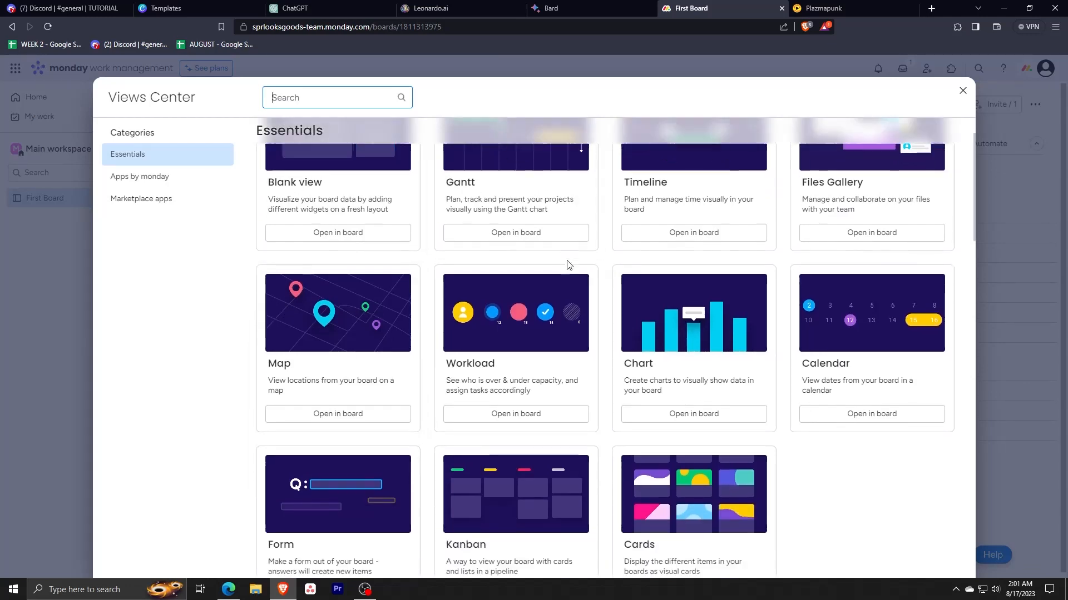
pyautogui.click(676, 501)
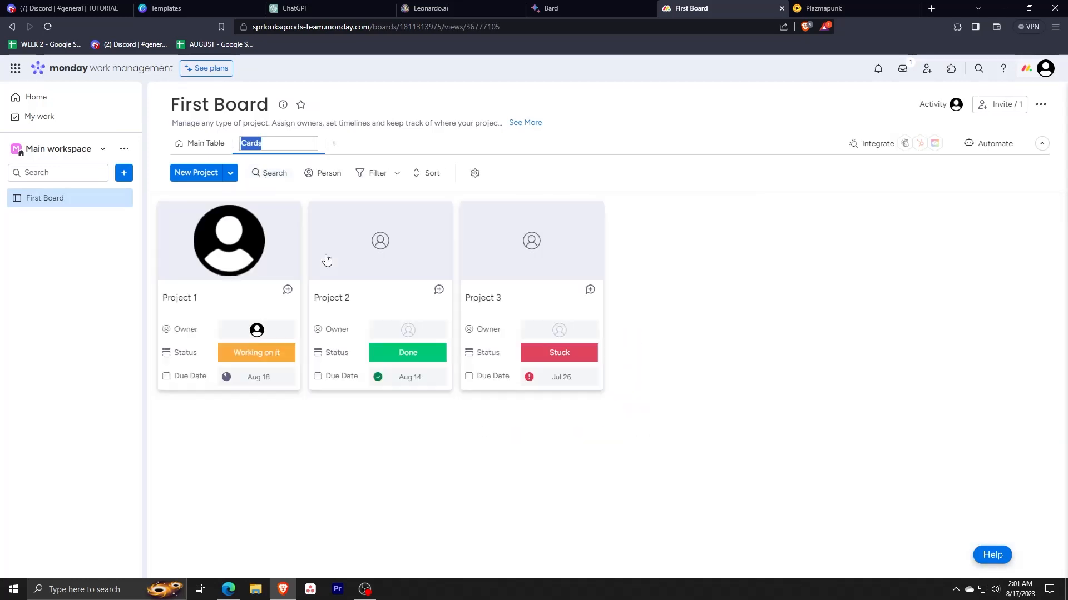
pyautogui.click(402, 438)
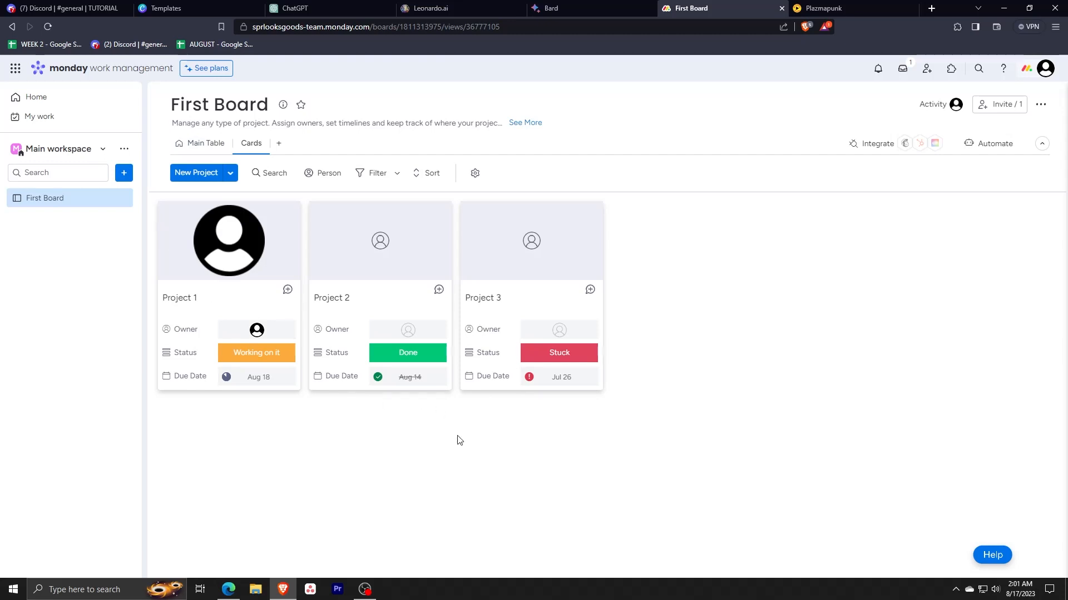
# Step: Return from the Cards view to the board's Main Table view
pyautogui.hotkey('alt', 'Tab')
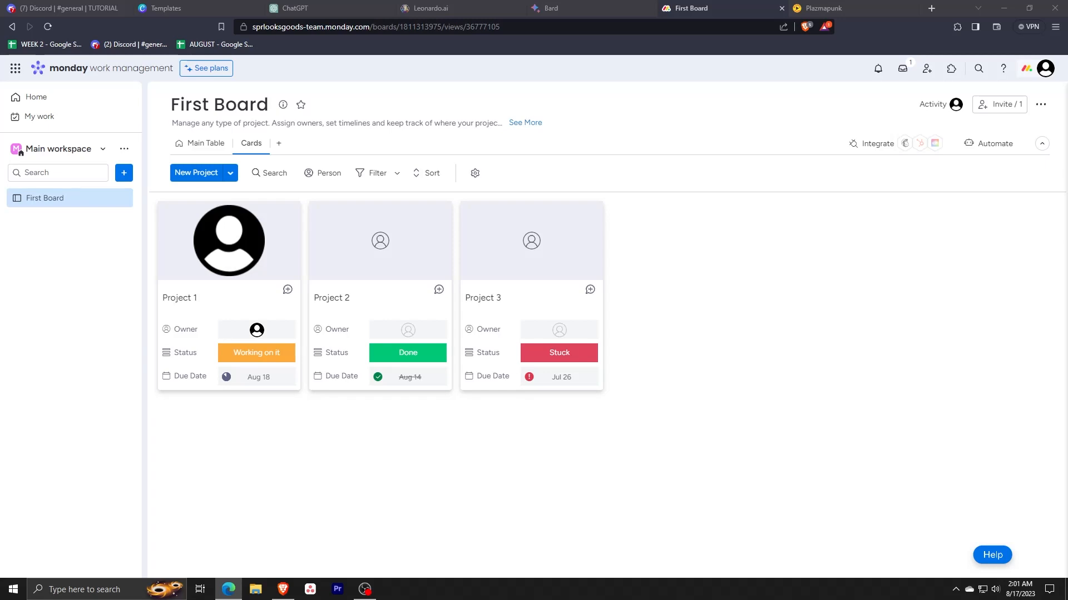
pyautogui.hotkey('alt', 'Tab')
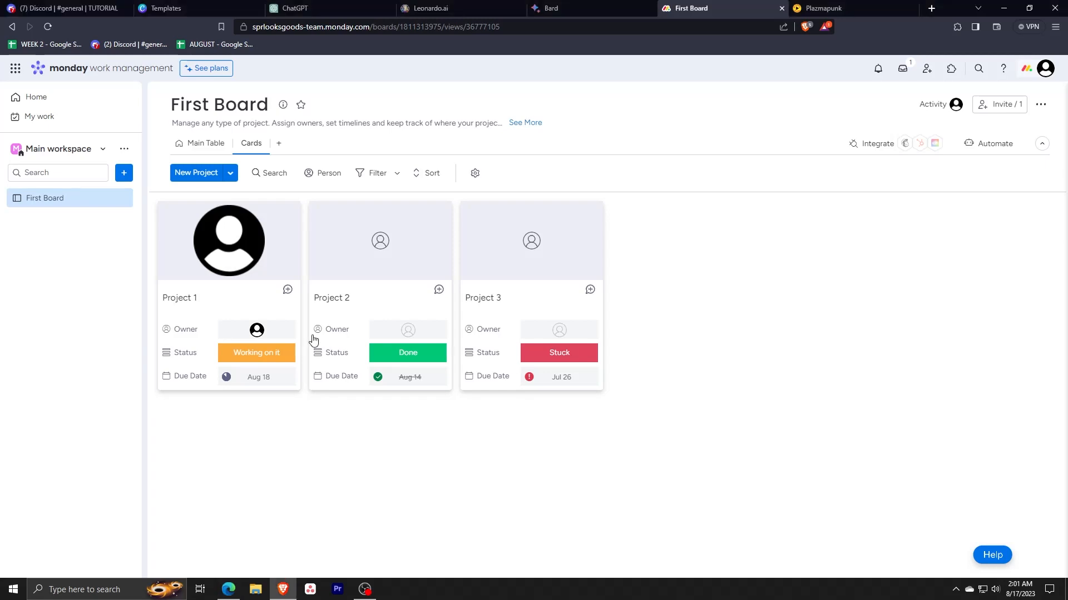
pyautogui.click(198, 146)
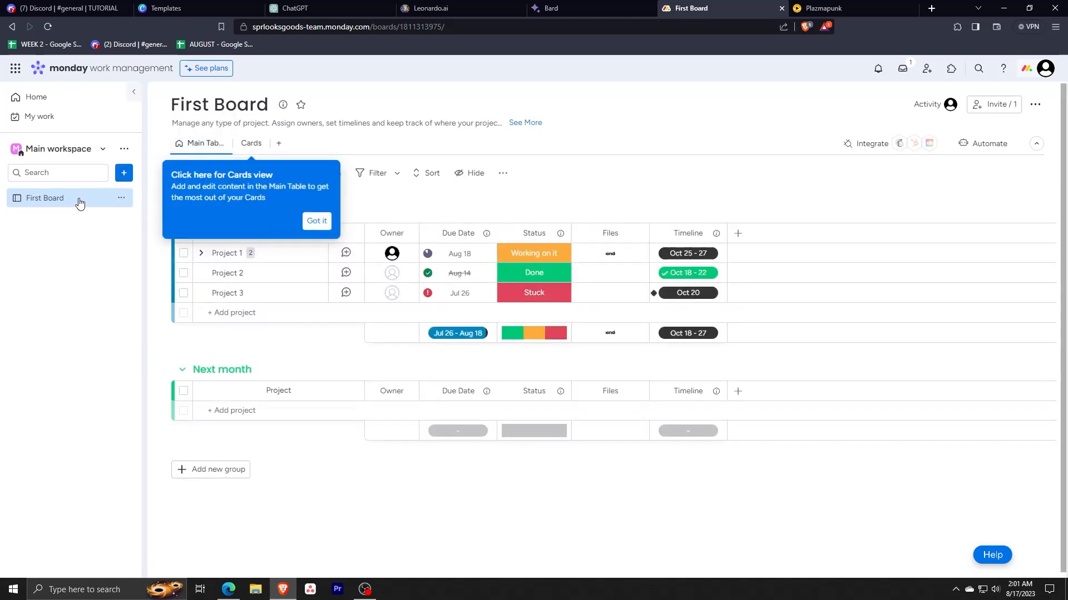
pyautogui.hotkey('alt', 'Tab')
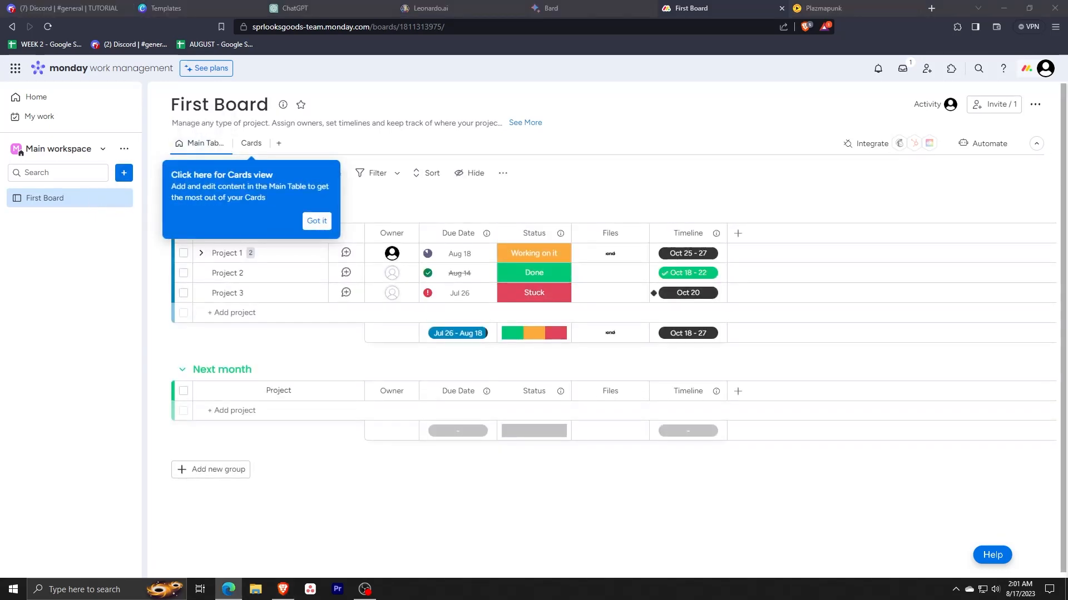
pyautogui.hotkey('alt', 'Tab')
pyautogui.hotkey('alt', 'Tab')
pyautogui.hotkey('alt', 'Tab')
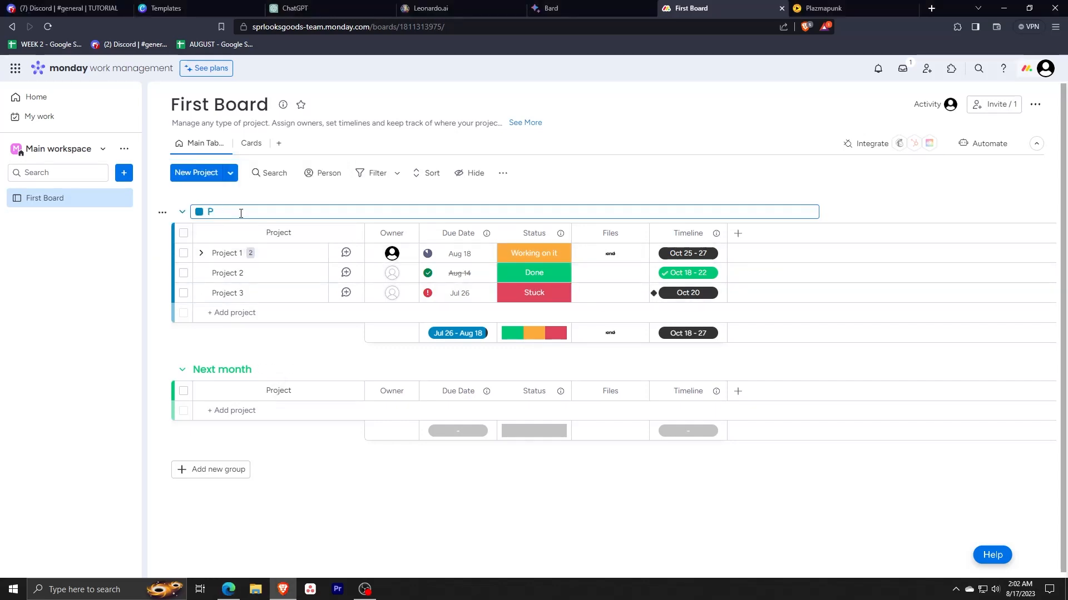
# Step: Rename the This month group as Project 1
pyautogui.write('roj')
pyautogui.press('BackSpace')
pyautogui.press('BackSpace')
pyautogui.press('BackSpace')
pyautogui.write('roject 1')
pyautogui.press('Return')
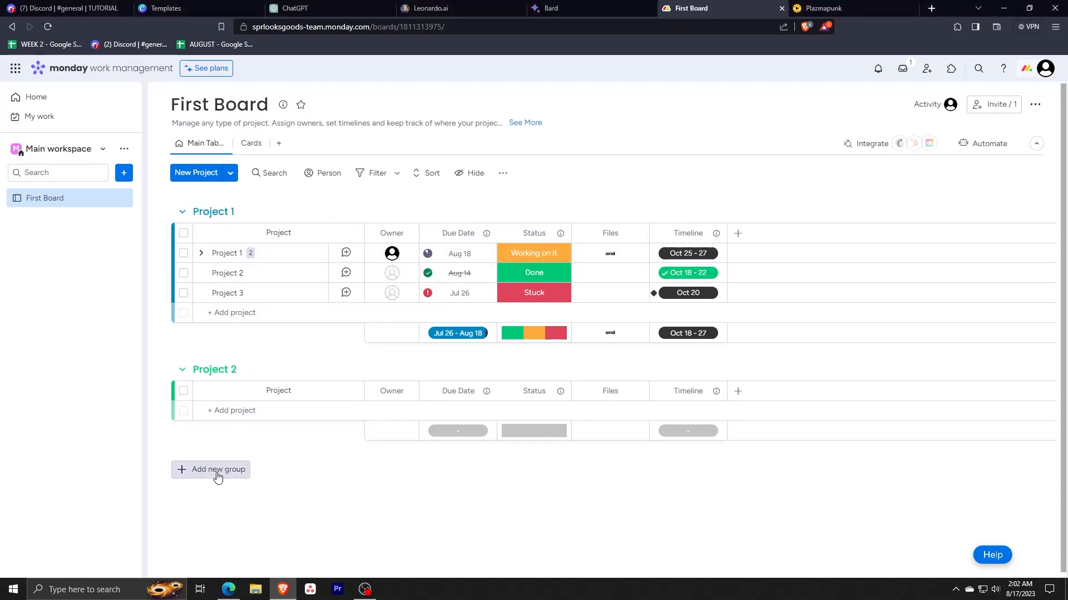
# Step: Add a new group below the existing groups in the board's main table
pyautogui.click(210, 469)
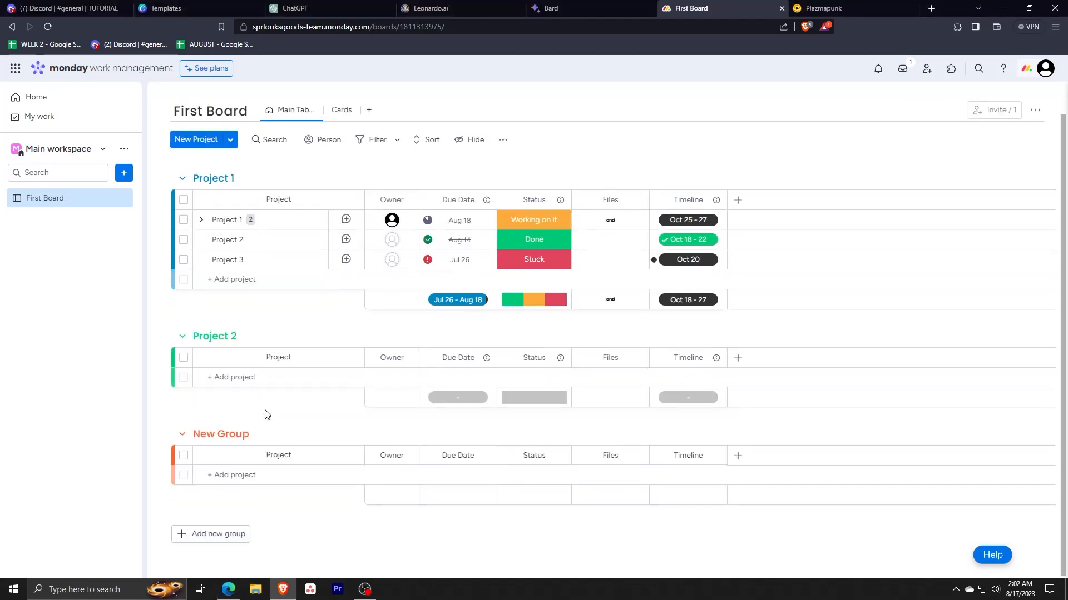
# Step: Rename the New Group at the end of the board as Project 3
pyautogui.tripleClick(250, 434)
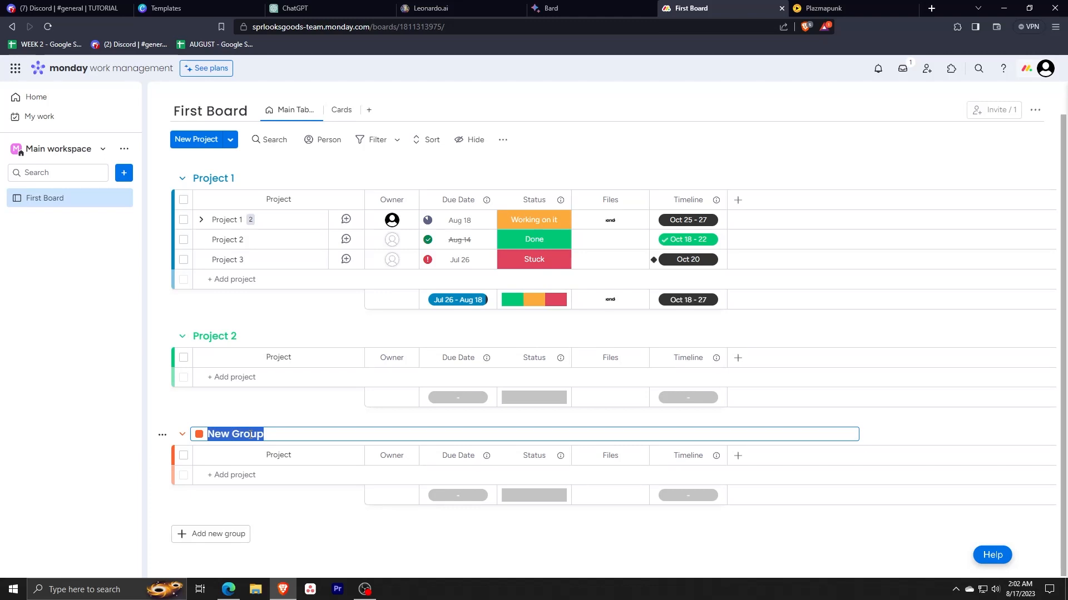
pyautogui.write('Project')
pyautogui.press('Return')
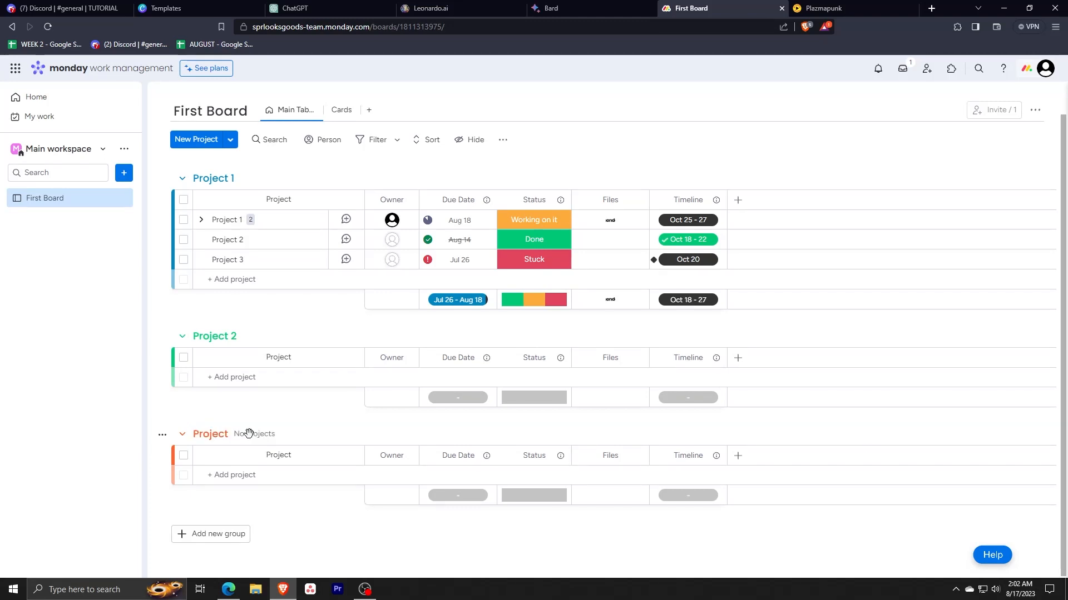
pyautogui.click(222, 434)
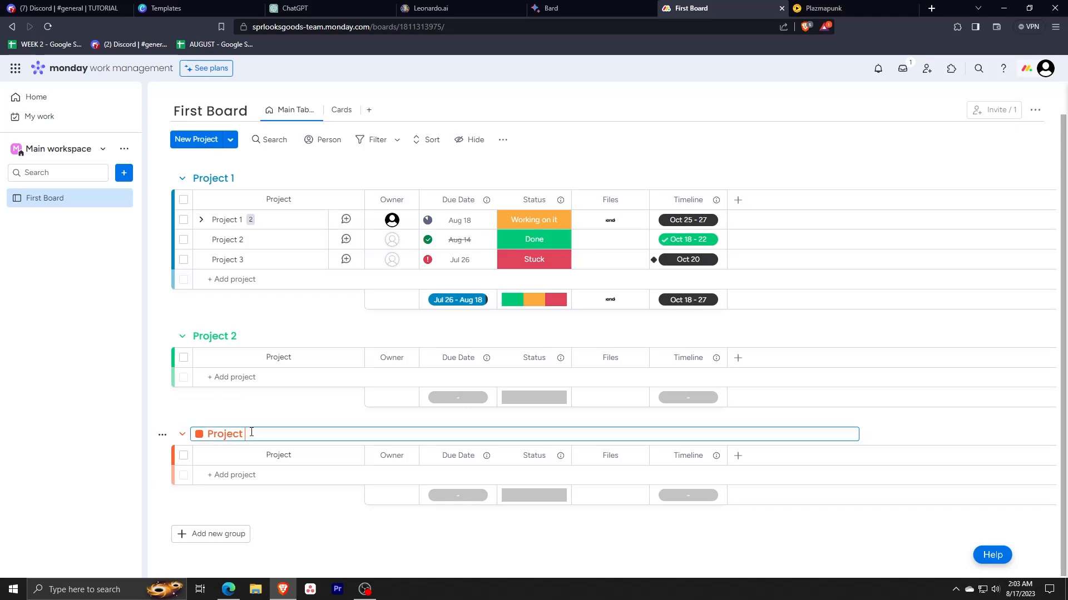
pyautogui.write('3')
pyautogui.press('Return')
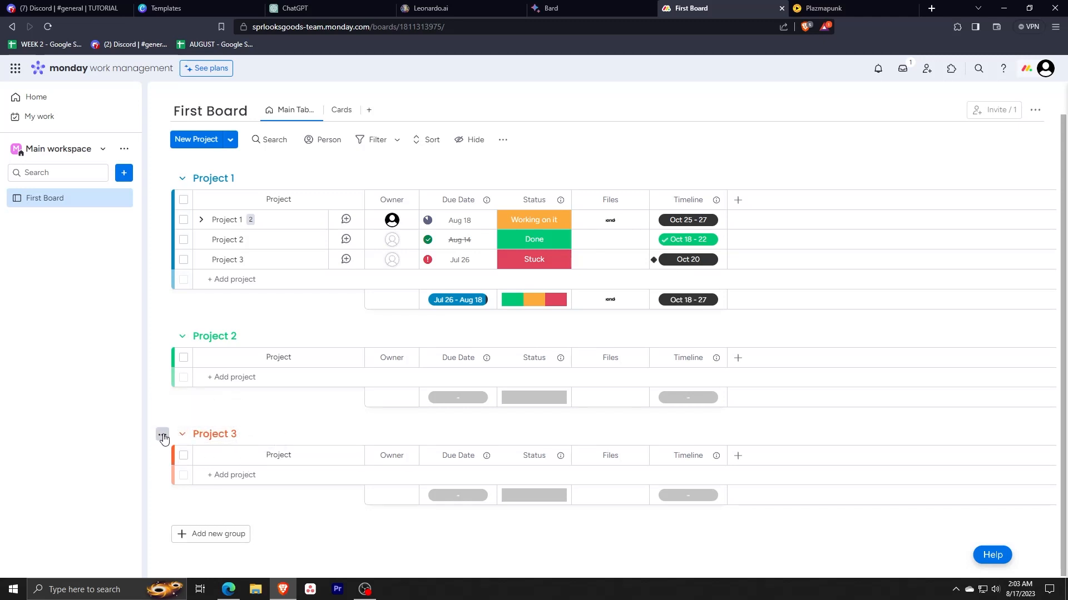
# Step: Change the Project 3 group's color to yellow
pyautogui.click(162, 435)
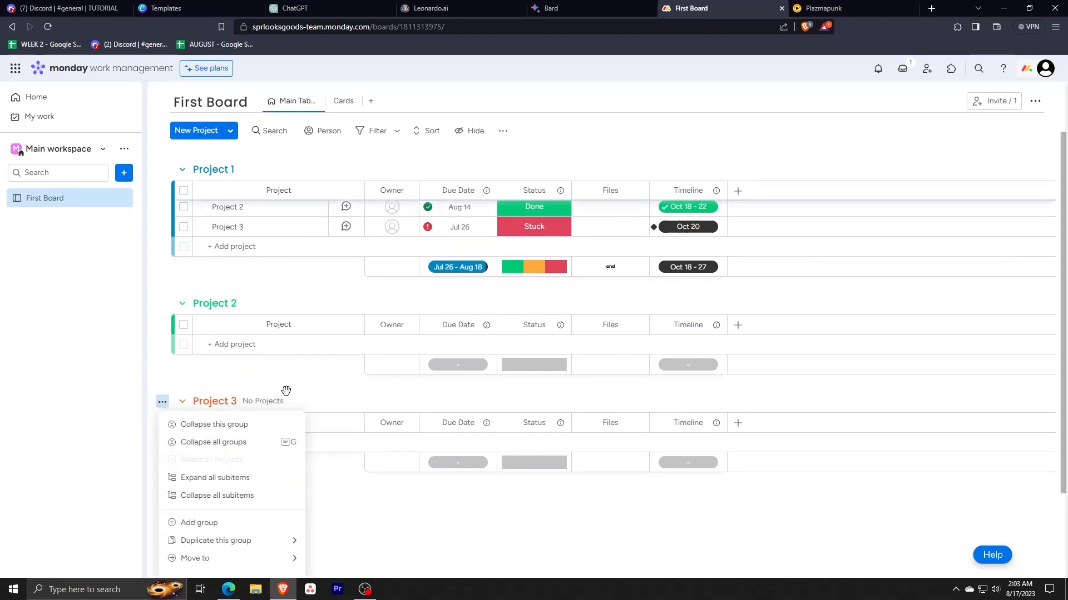
pyautogui.click(225, 401)
pyautogui.click(227, 466)
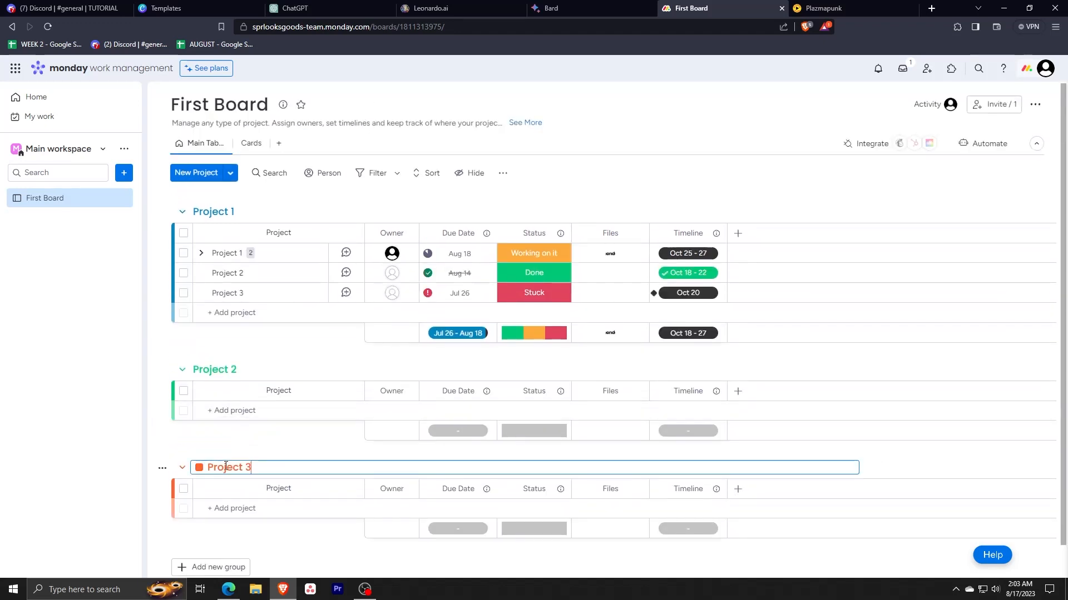
pyautogui.click(198, 467)
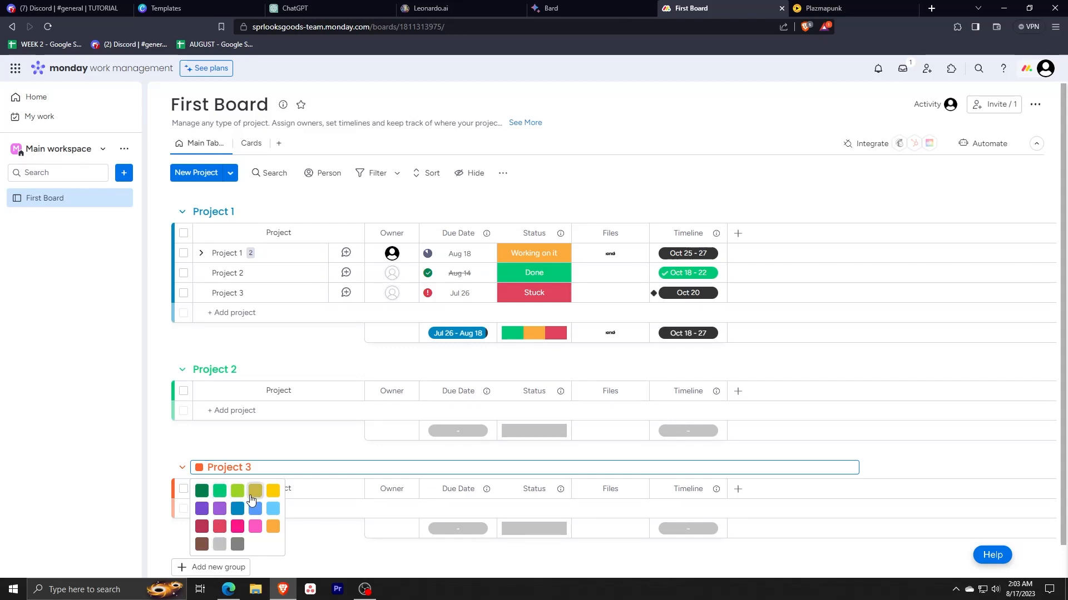
pyautogui.click(273, 491)
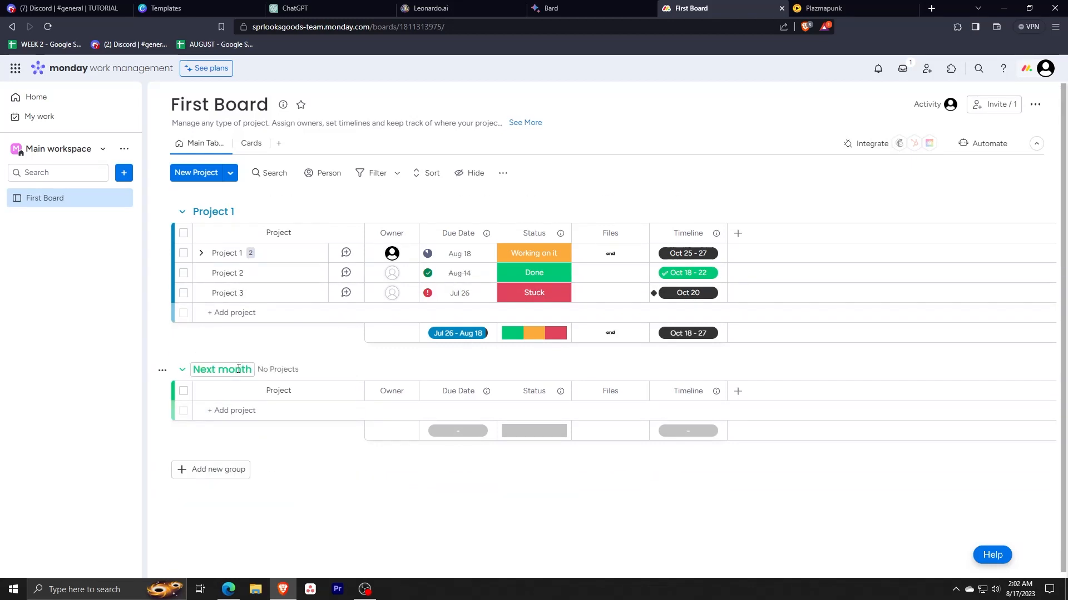
# Step: Rename the Next month group as Project 2 and add a new group below it
pyautogui.click(238, 369)
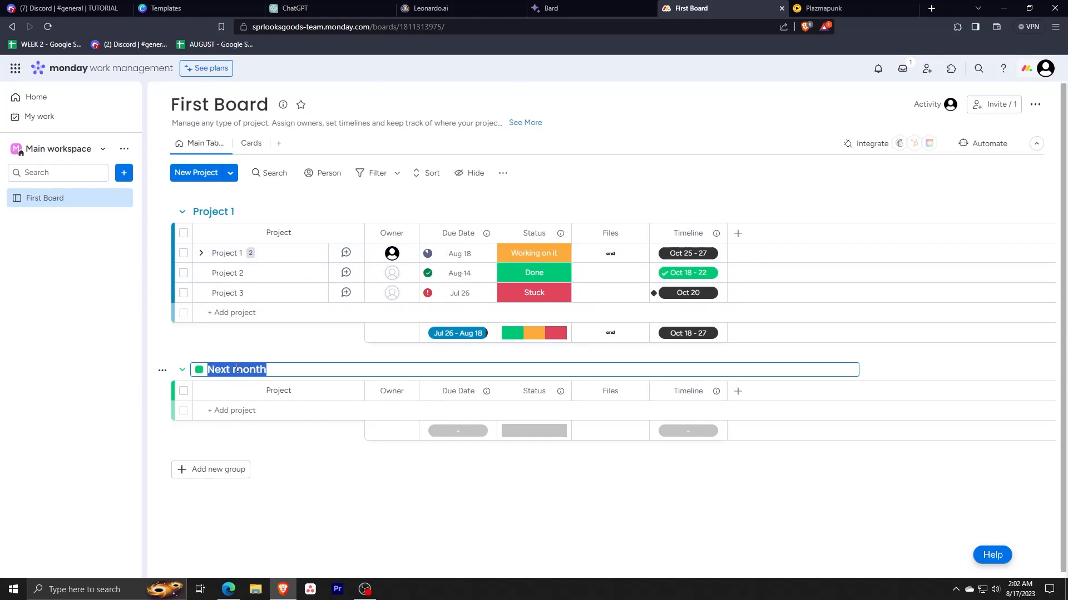
pyautogui.write('Project 2')
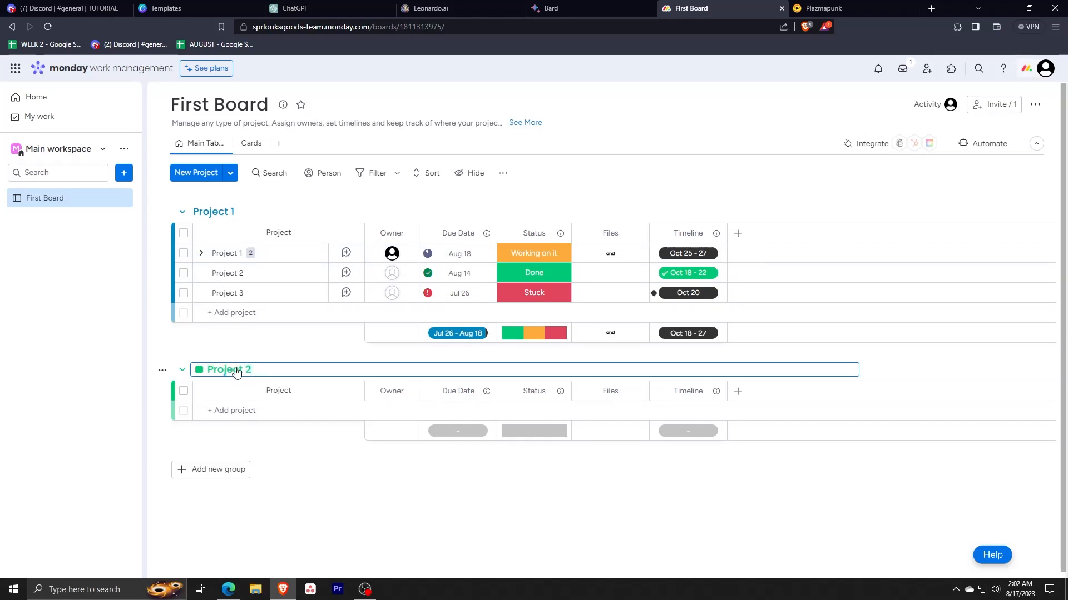
pyautogui.press('Return')
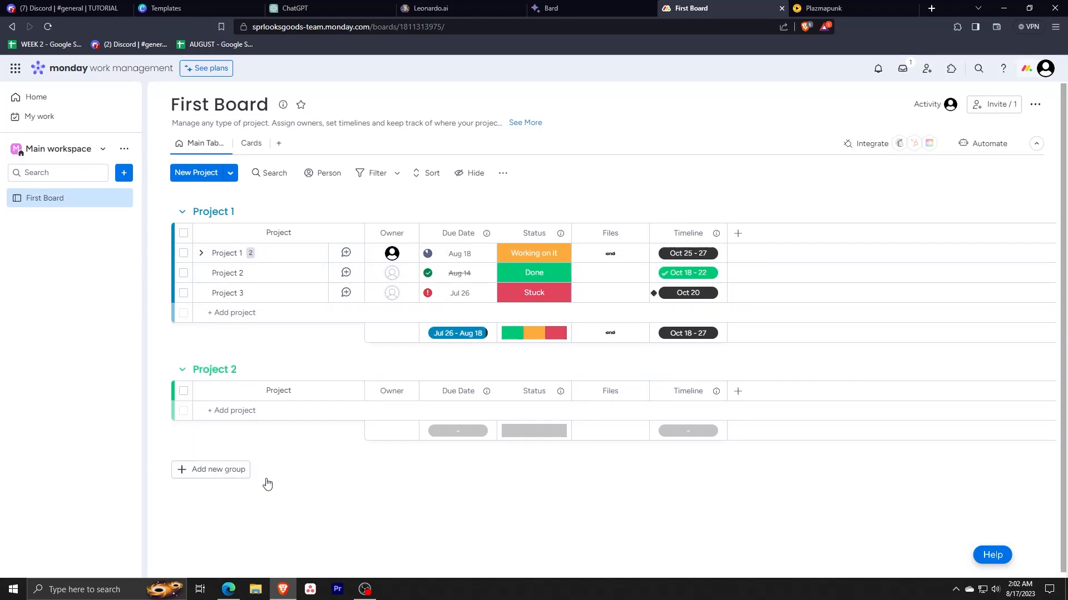
pyautogui.click(216, 473)
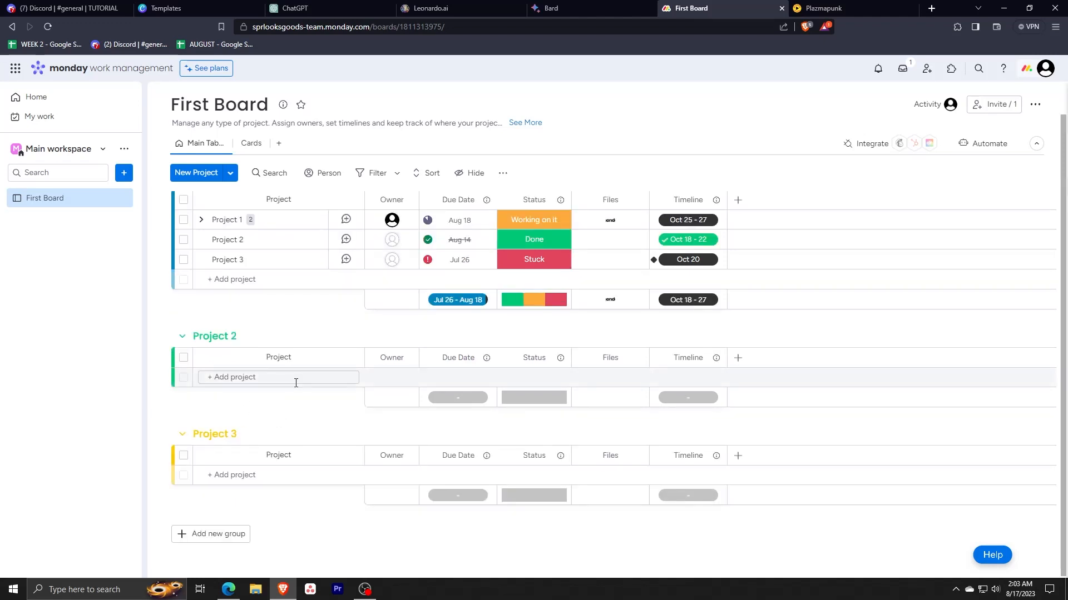
# Step: Change the Project 3 group's color to dark red
pyautogui.click(214, 435)
pyautogui.click(199, 436)
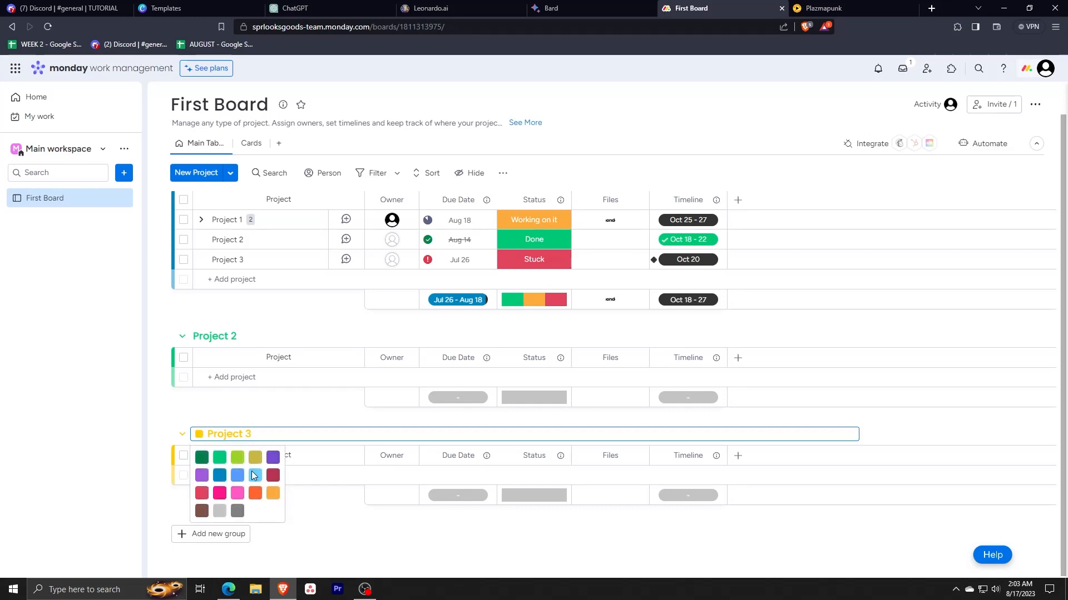
pyautogui.click(272, 476)
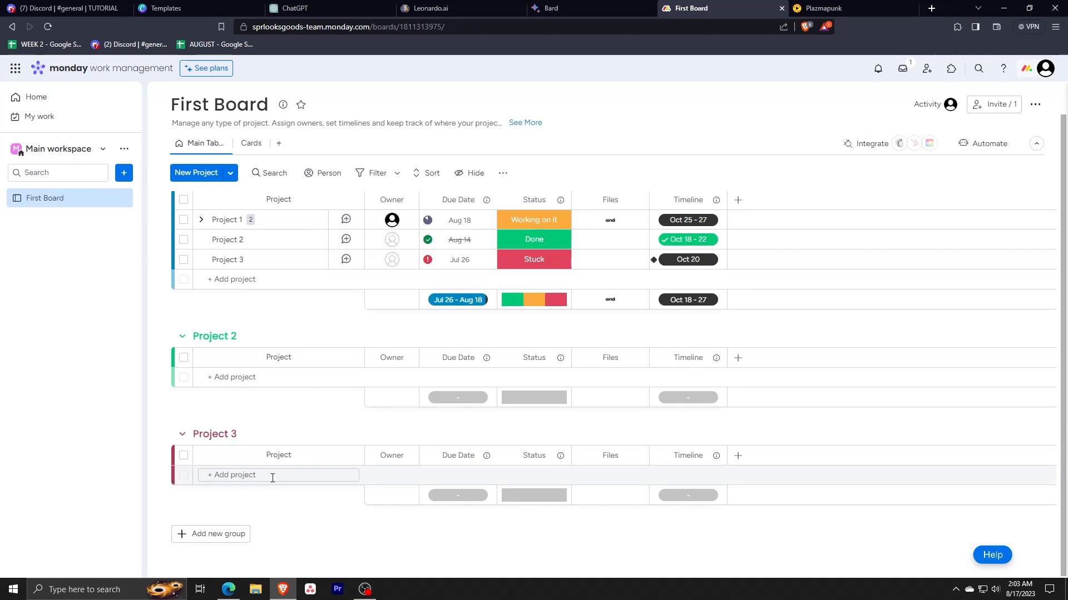
# Step: Change the Project 3 group's color to the lighter red shade
pyautogui.click(212, 436)
pyautogui.click(199, 436)
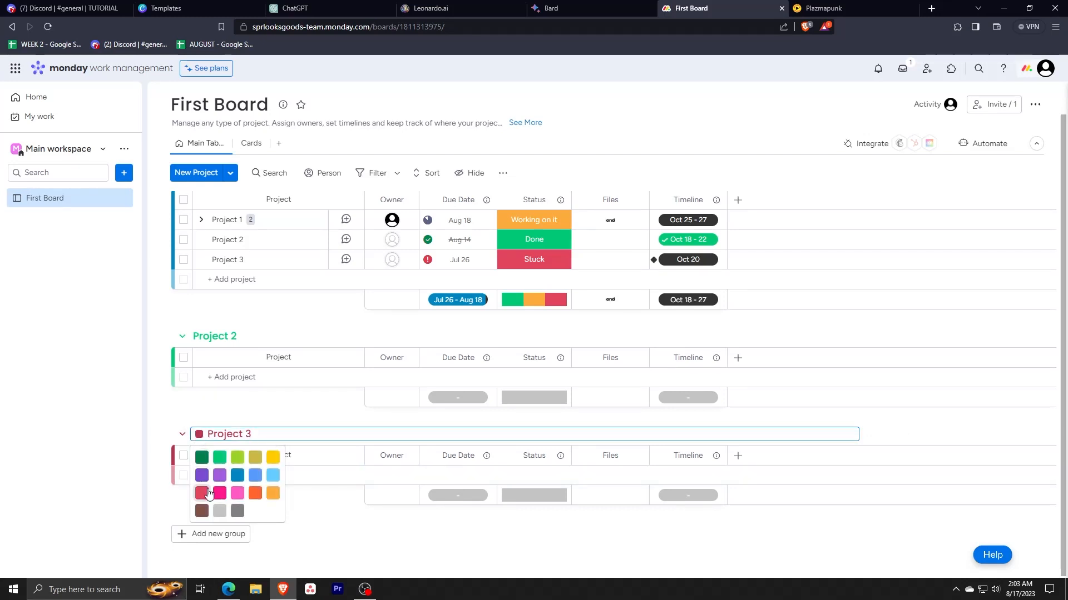
pyautogui.click(203, 496)
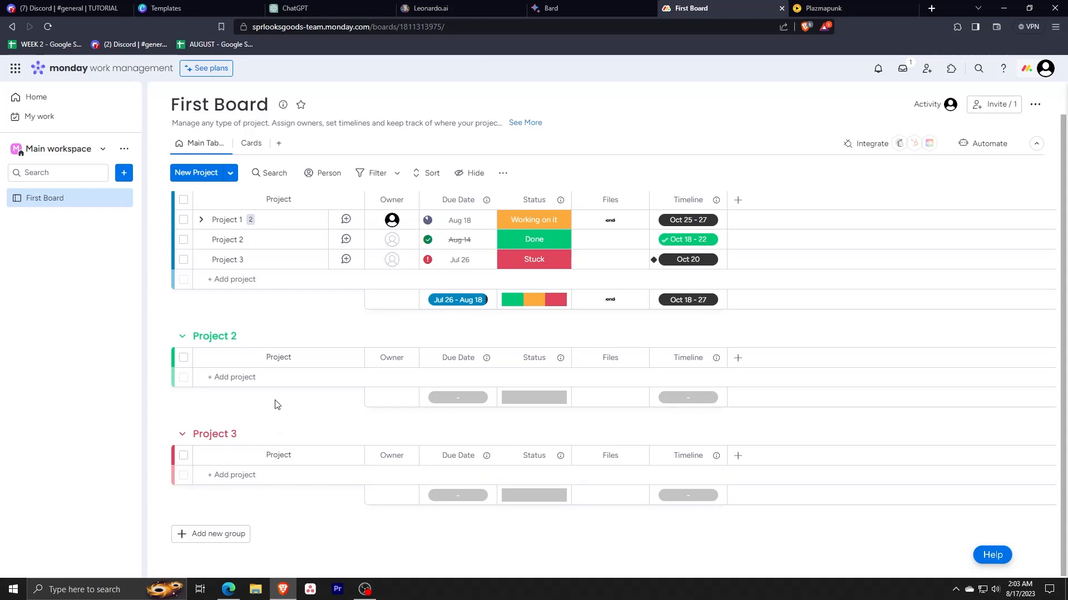
pyautogui.hotkey('alt', 'Tab')
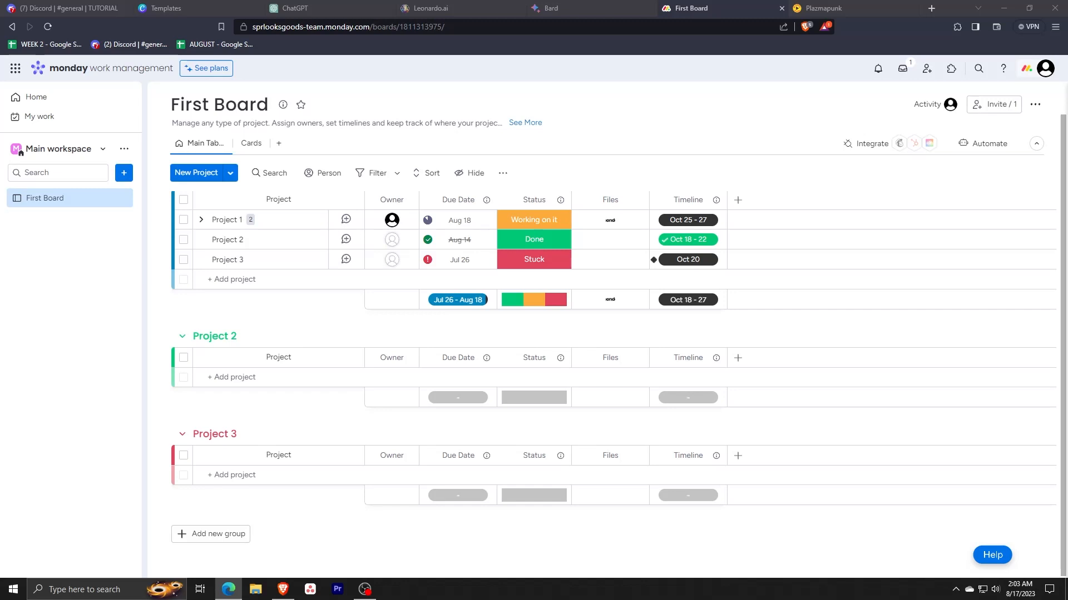
pyautogui.click(366, 290)
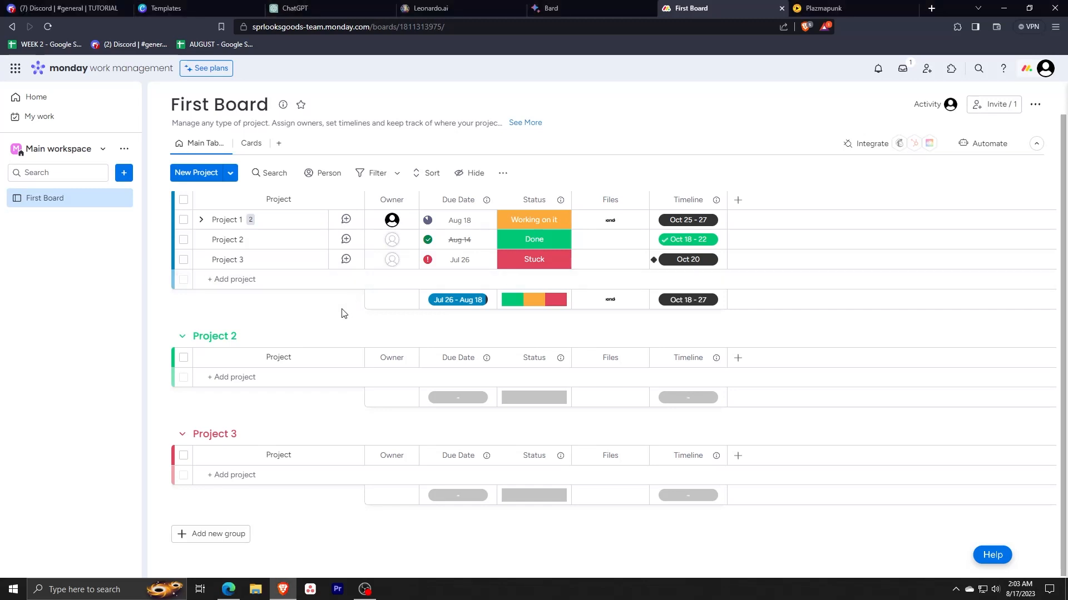
pyautogui.hotkey('alt', 'Tab')
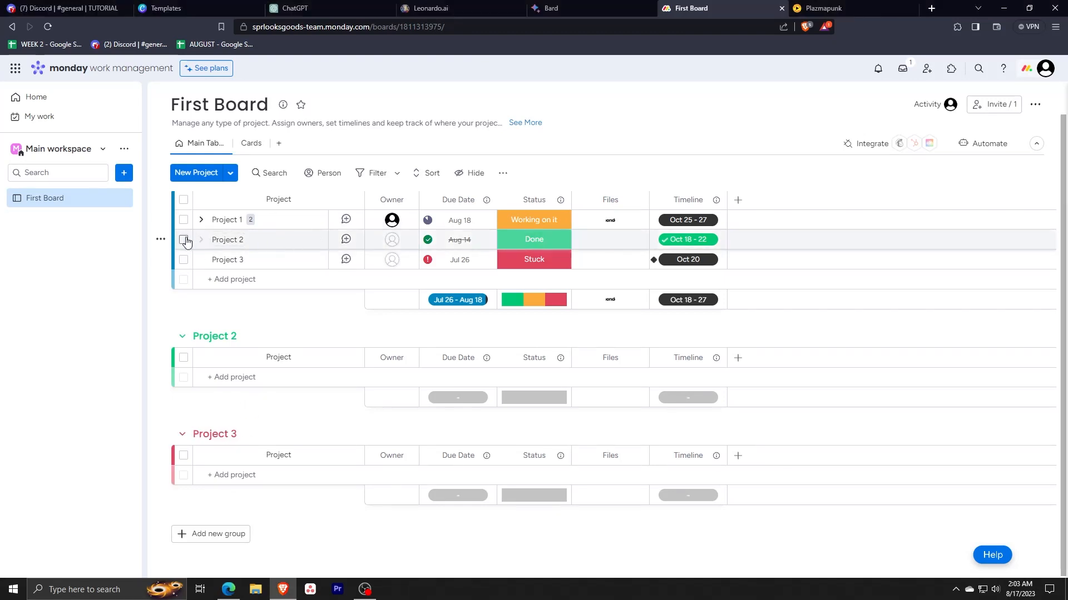
# Step: Move the Project 2 item from the Project 1 group to the Project 3 group
pyautogui.click(162, 241)
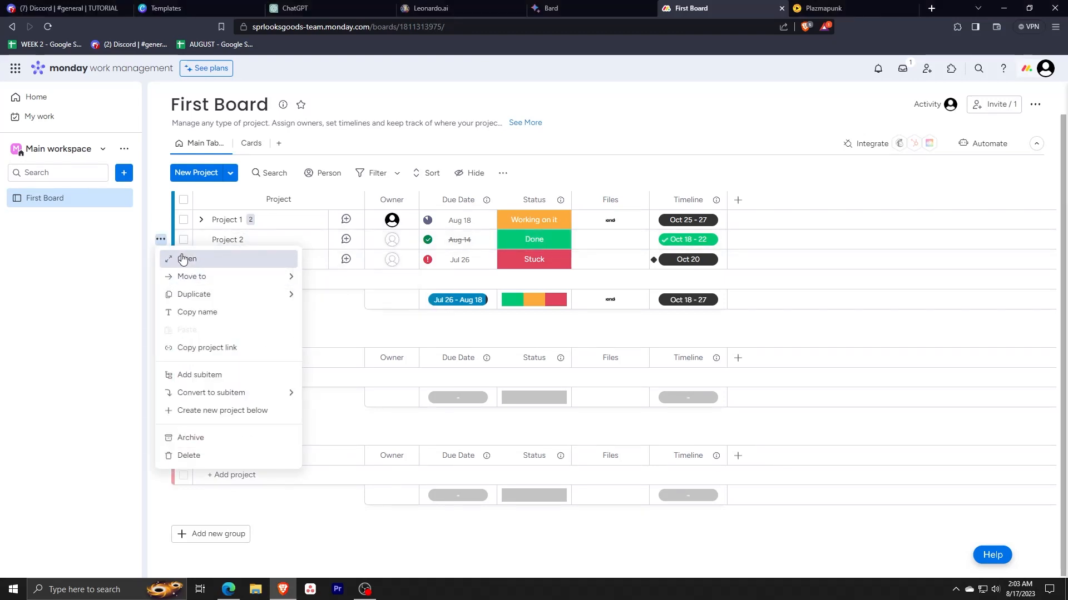
pyautogui.moveTo(201, 278)
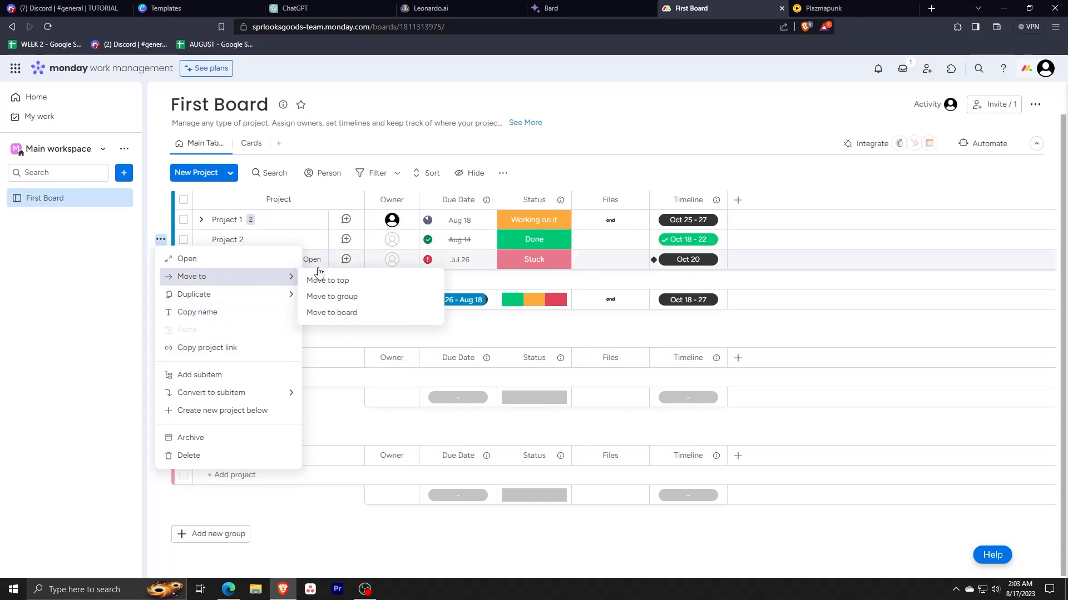
pyautogui.click(348, 303)
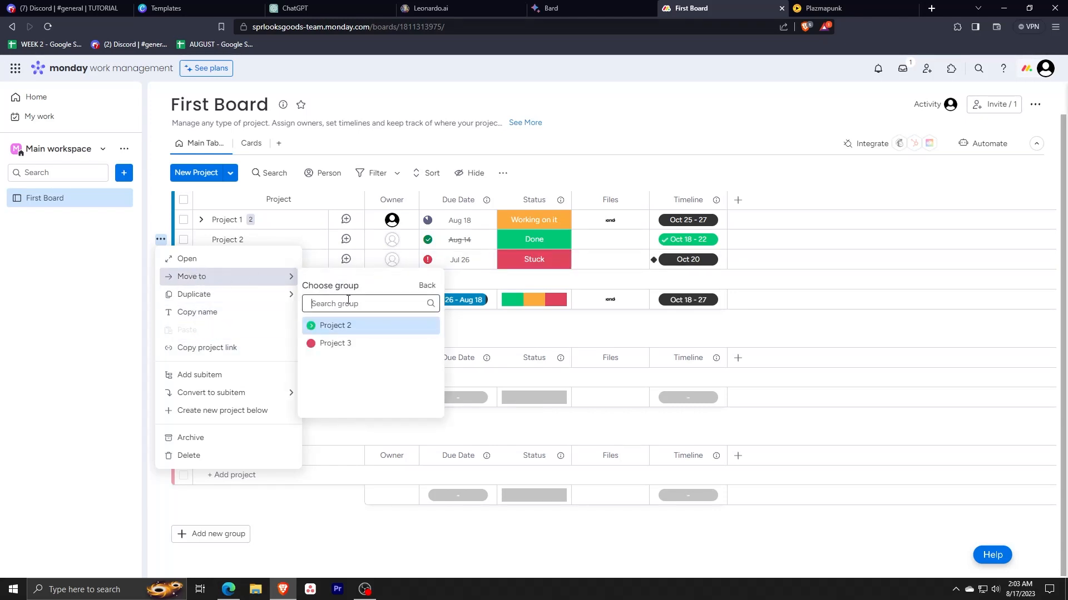
pyautogui.click(350, 345)
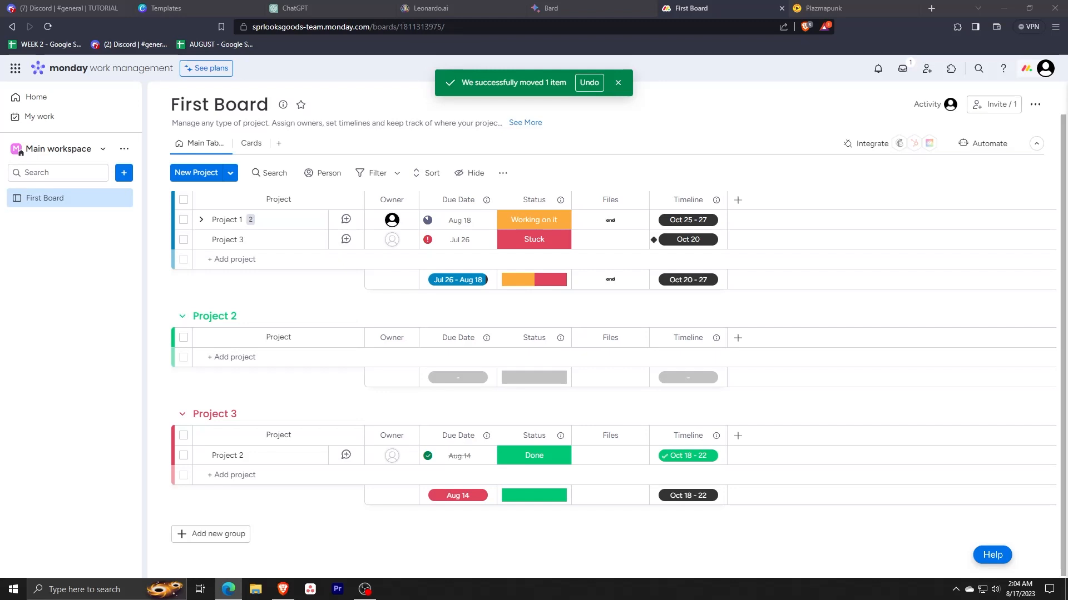
# Step: Open the Project 2 item's page, look through its files and activity log, and return to its updates
pyautogui.click(307, 455)
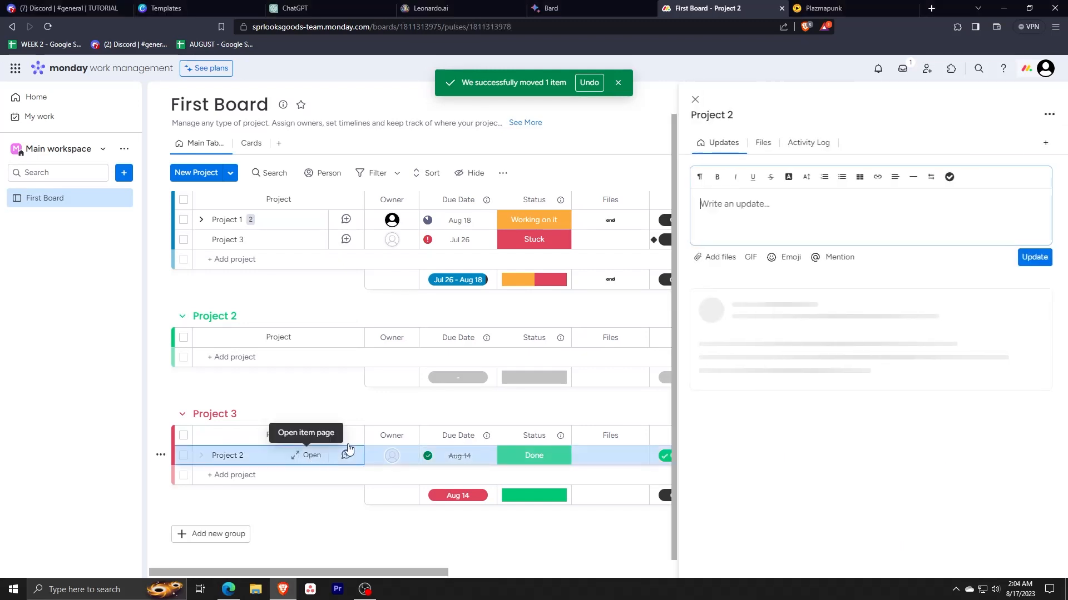
pyautogui.hotkey('alt', 'Tab')
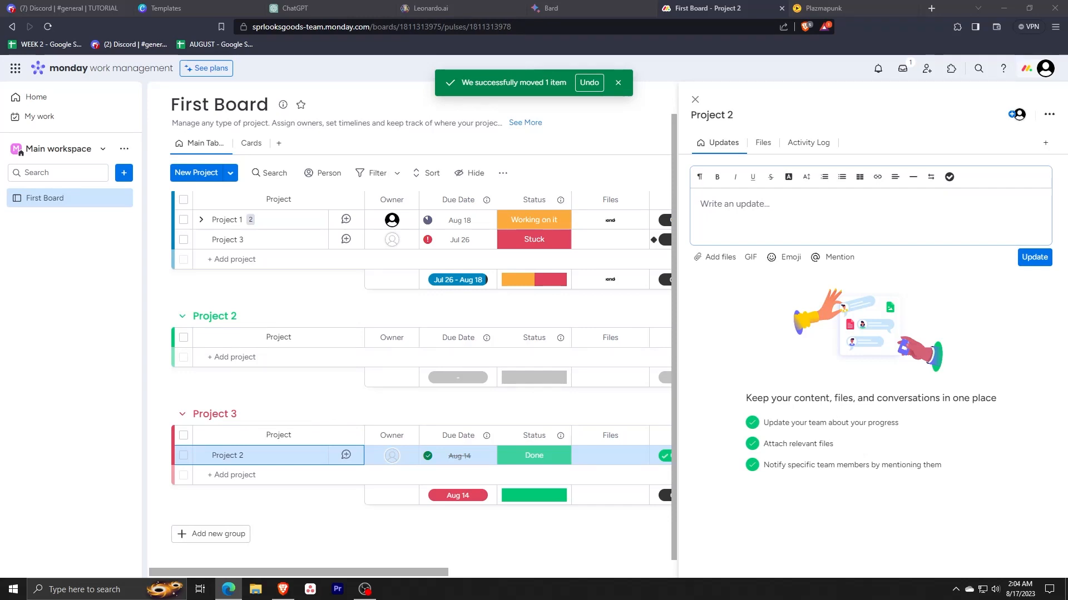
pyautogui.click(774, 235)
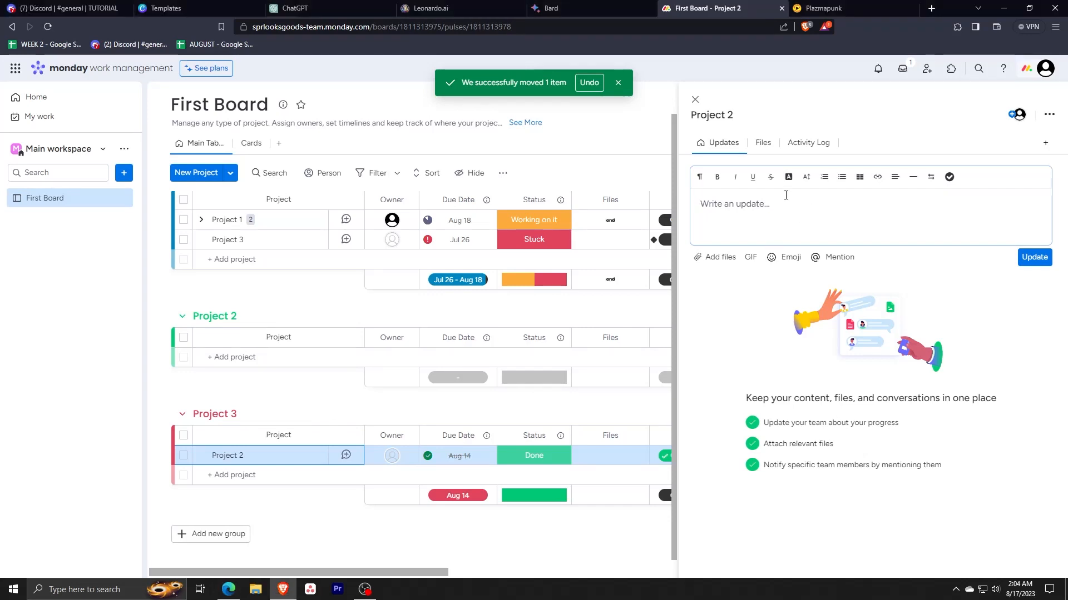
pyautogui.click(763, 144)
pyautogui.click(806, 144)
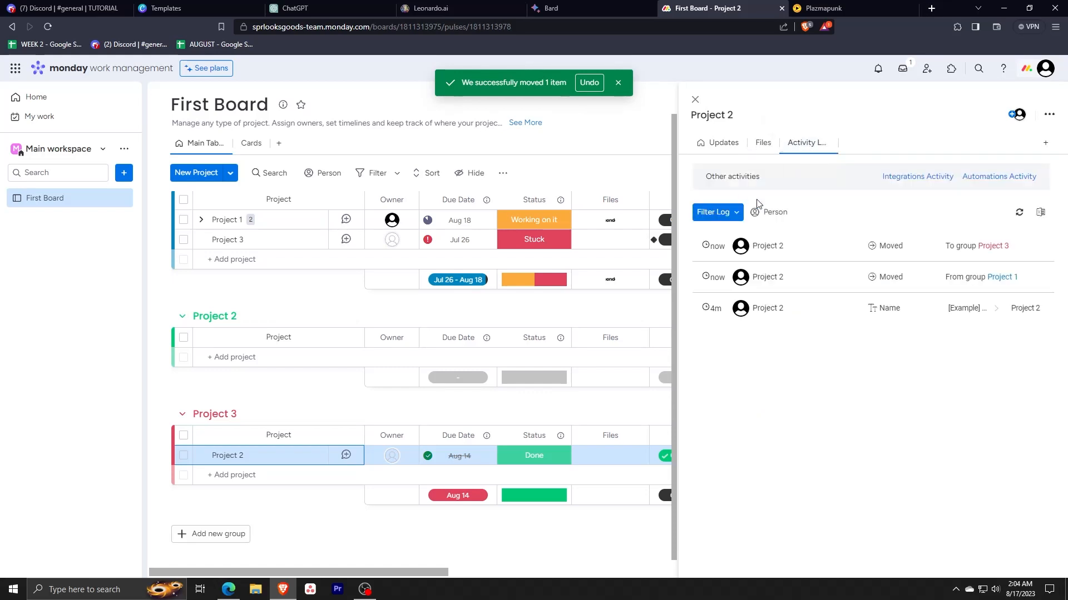
pyautogui.click(719, 143)
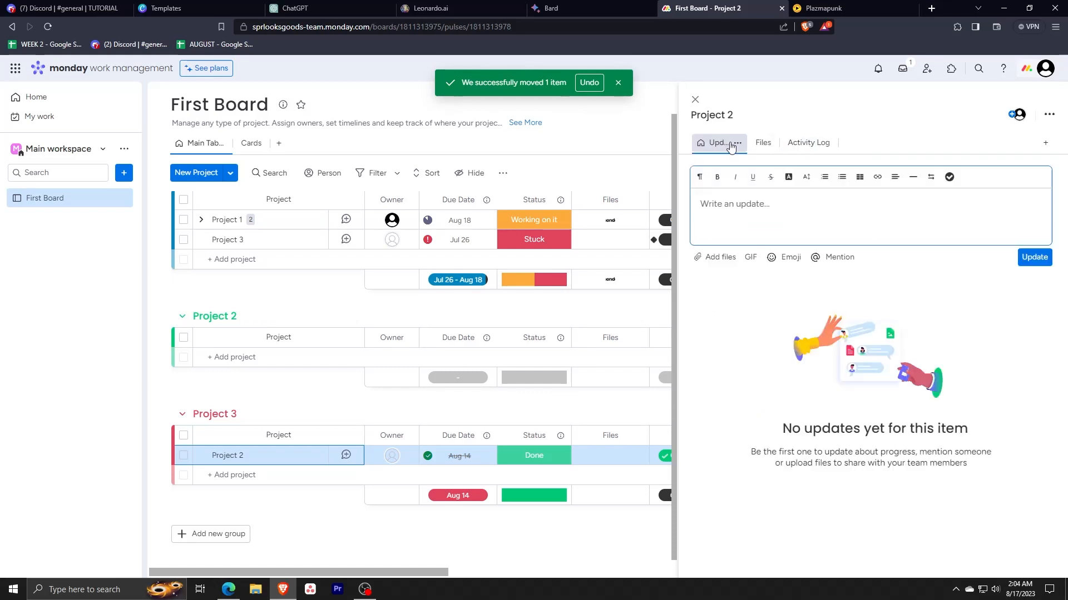
# Step: Look over the Project 2 item's additional actions, including Export to Excel, and go to its update text box
pyautogui.click(1049, 117)
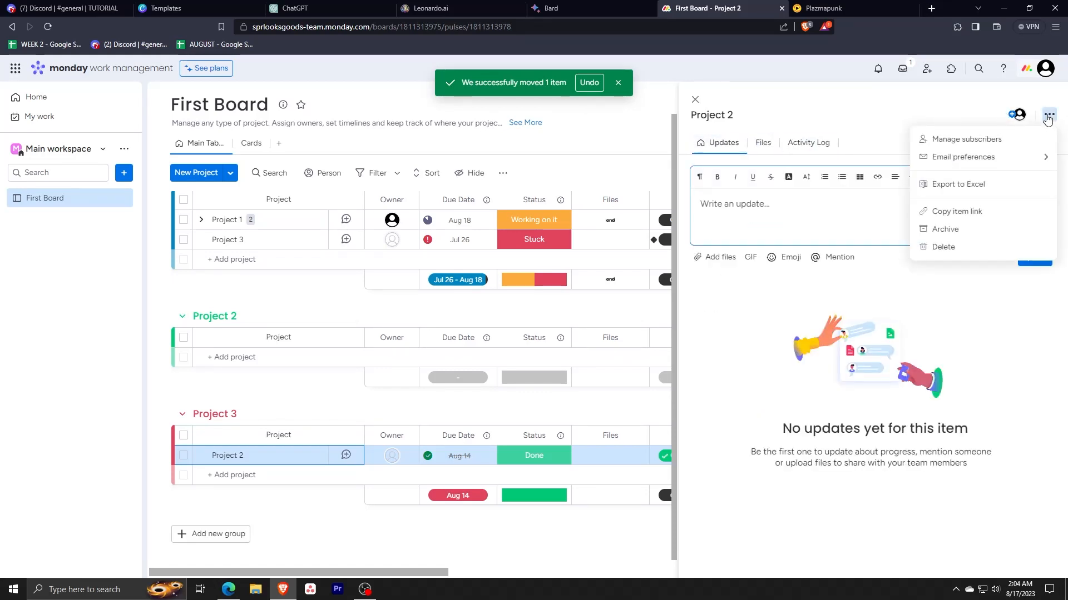
pyautogui.click(998, 183)
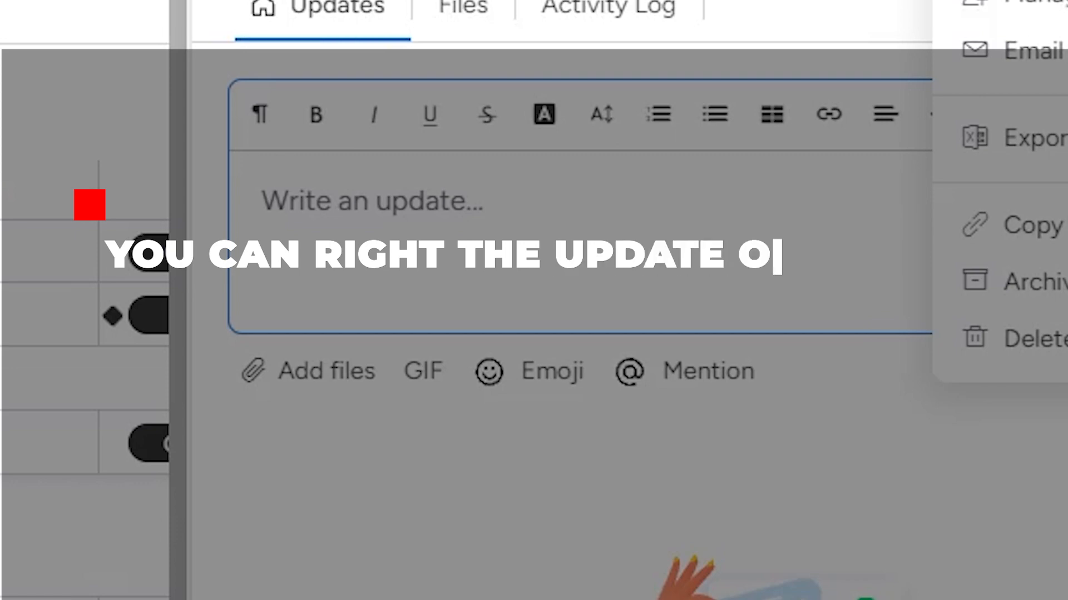
pyautogui.click(354, 205)
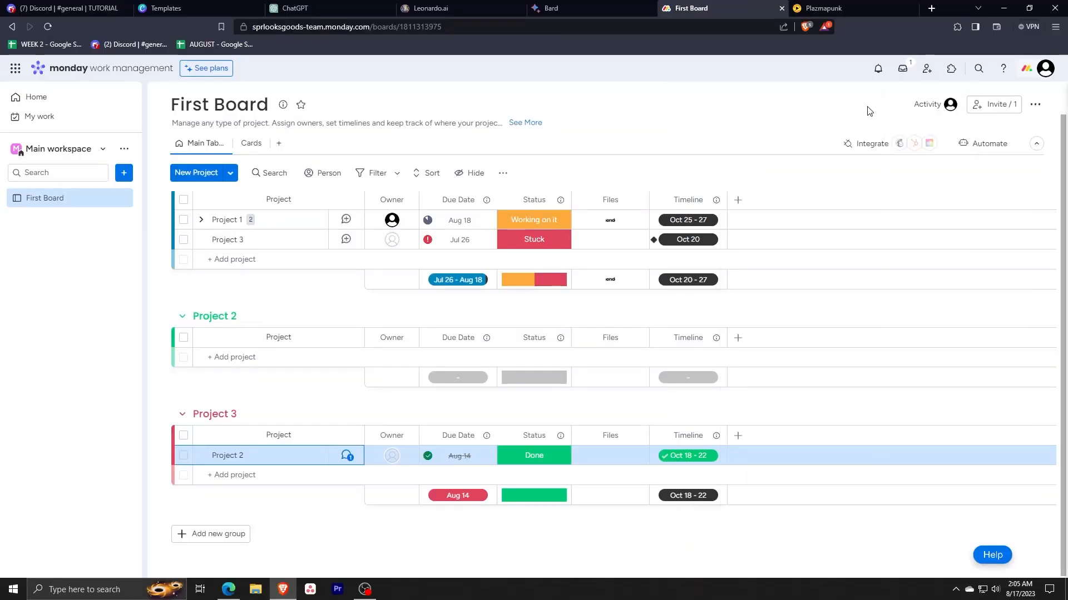
# Step: Open the inbox update feed, go through its introduction to the end, and dismiss the phone notifications banner
pyautogui.click(902, 68)
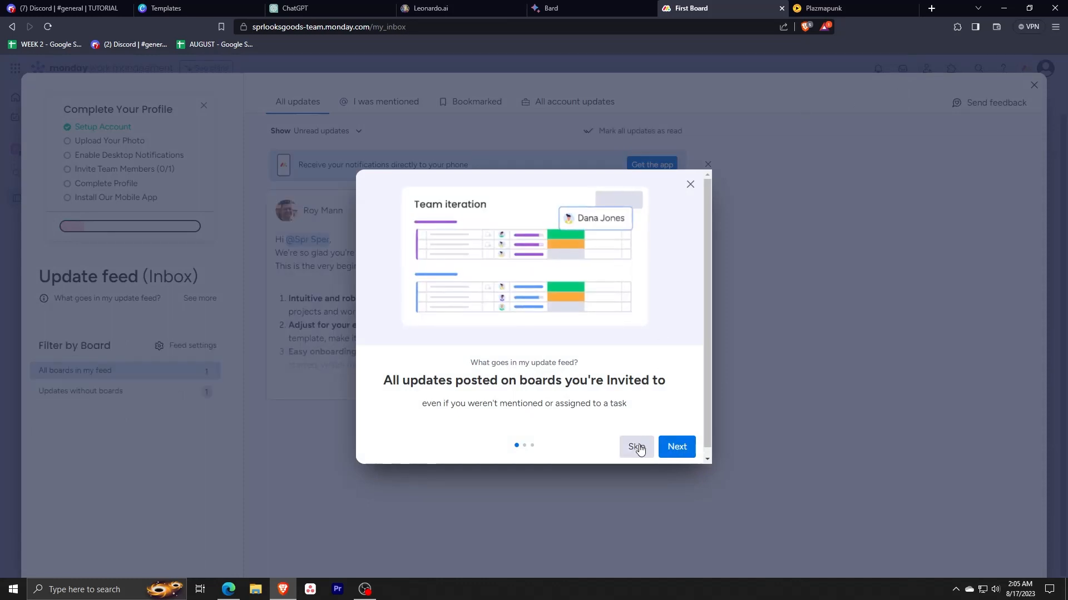
pyautogui.click(686, 450)
pyautogui.click(689, 451)
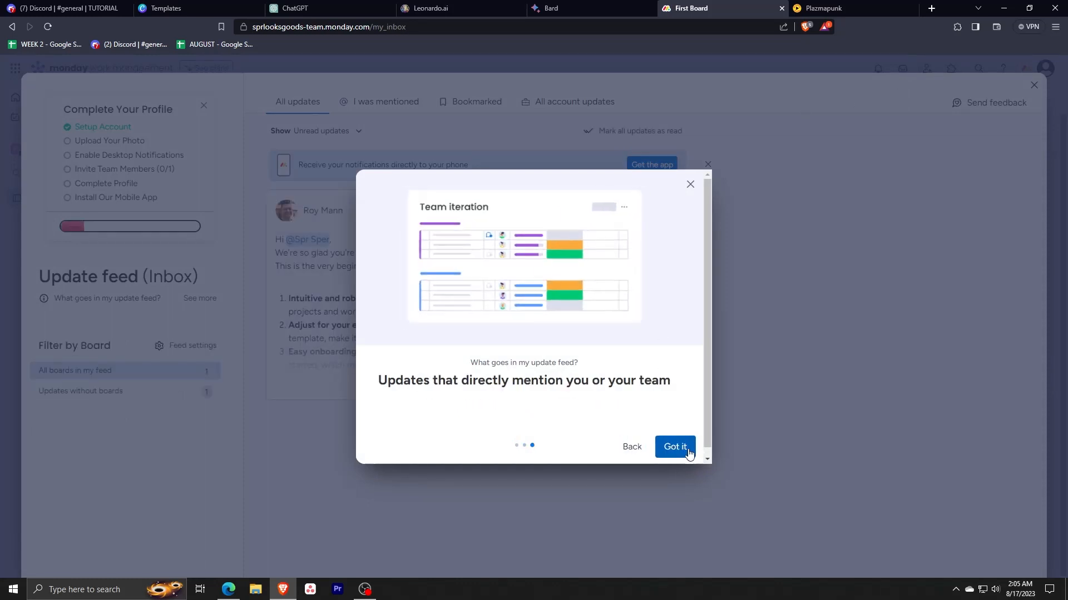
pyautogui.click(675, 447)
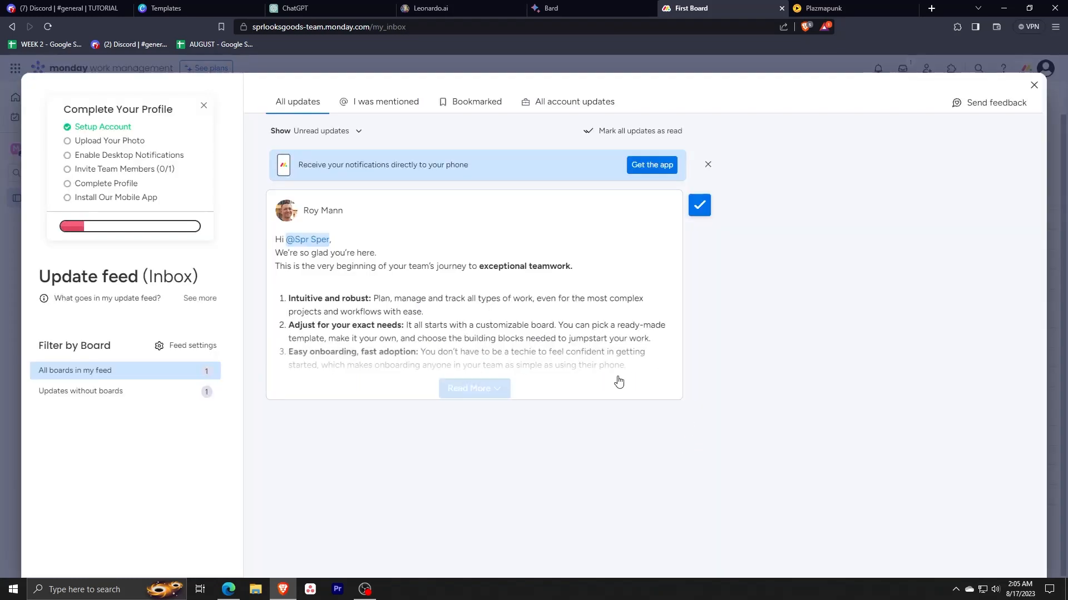
pyautogui.click(708, 167)
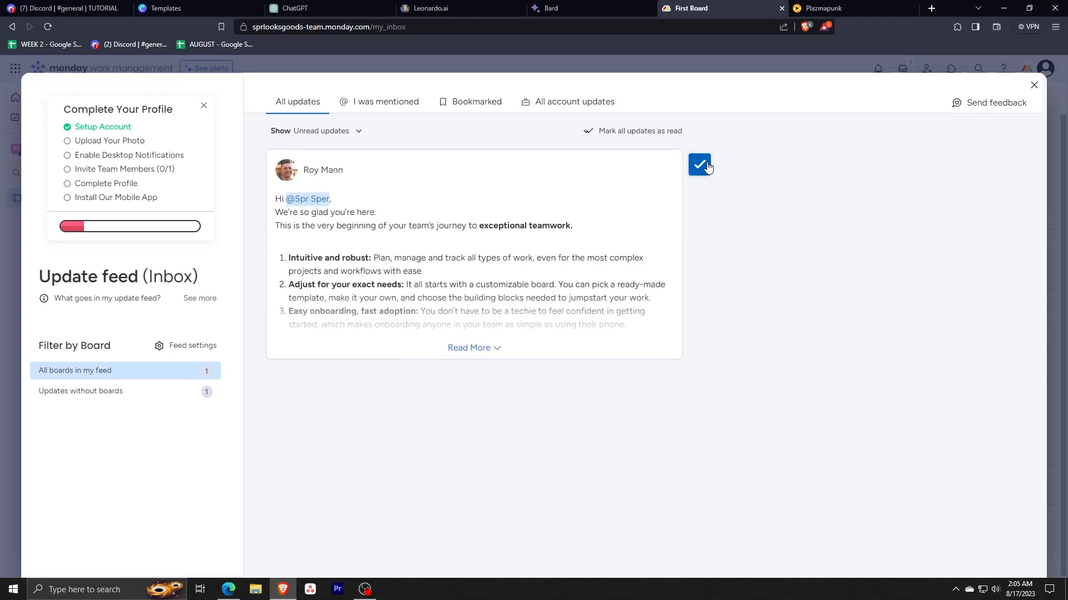
# Step: Close the update feed and open the app marketplace from First Board
pyautogui.click(1034, 85)
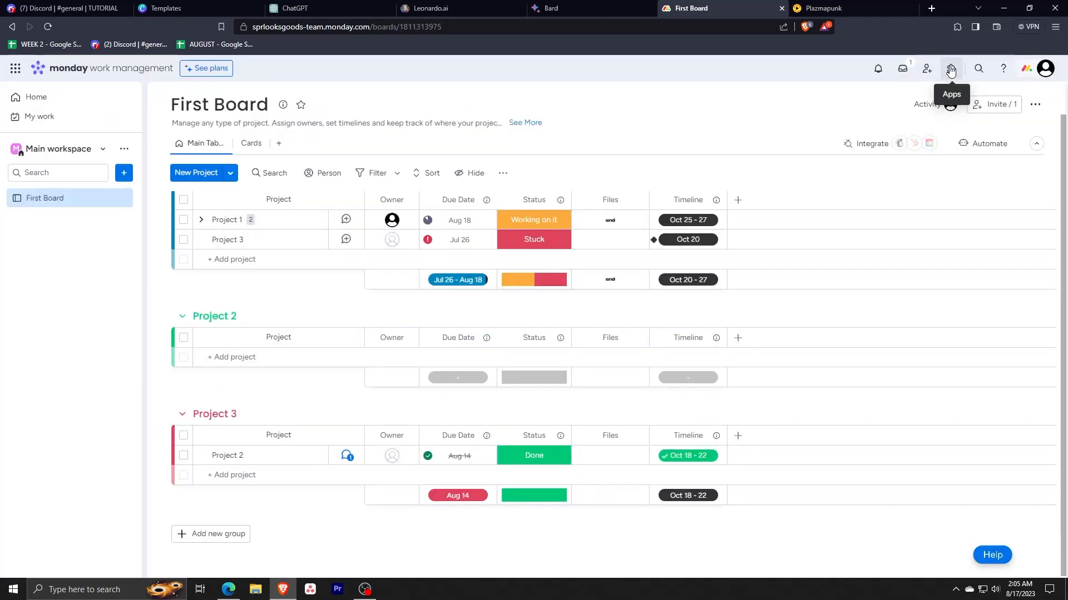
pyautogui.click(951, 69)
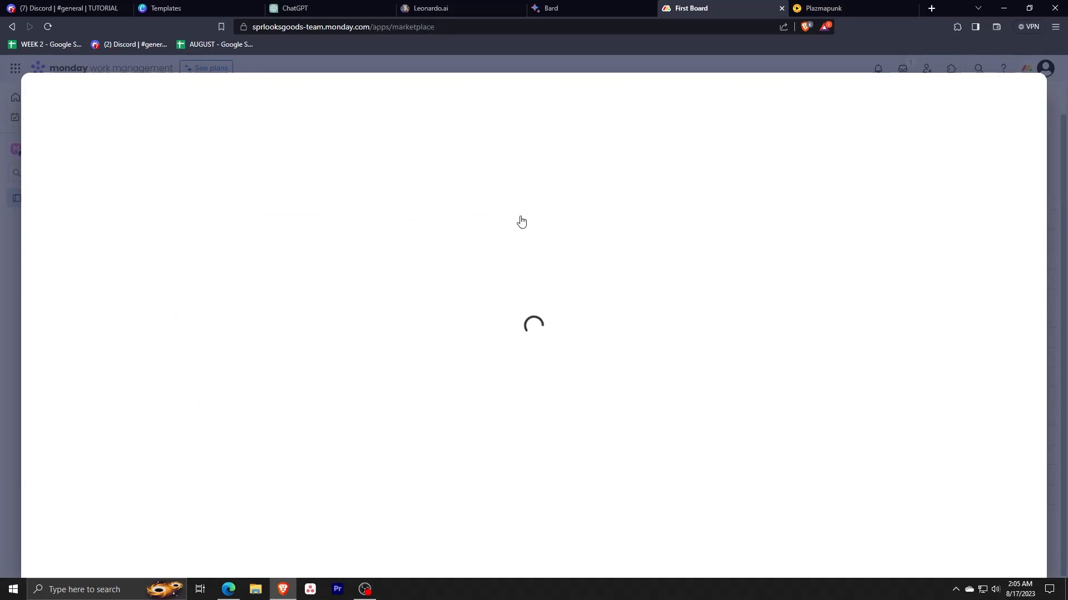
pyautogui.hotkey('alt', 'Tab')
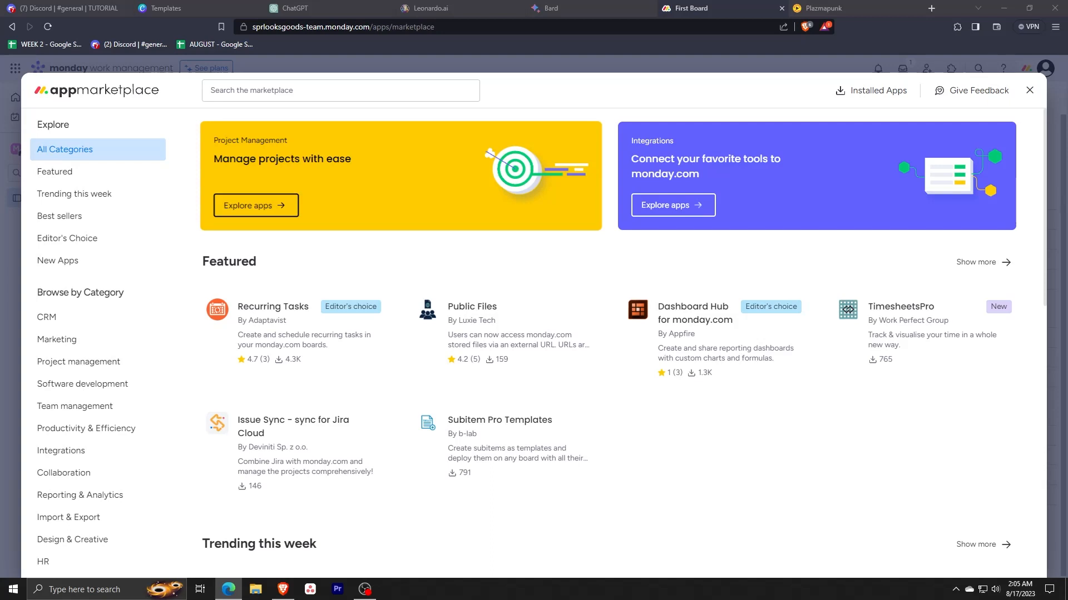
pyautogui.click(406, 220)
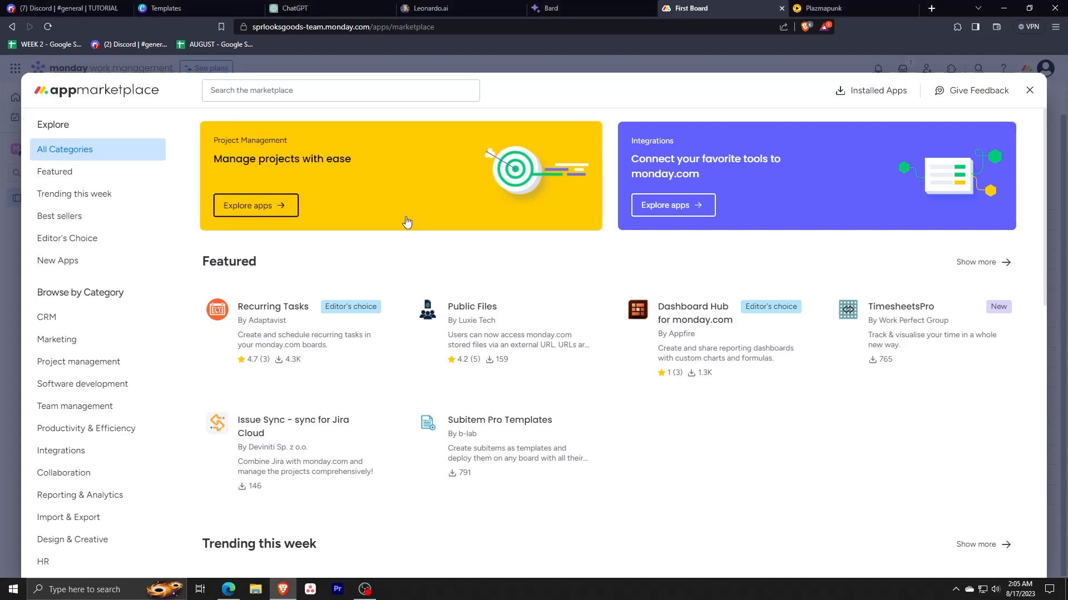
pyautogui.hotkey('alt', 'Tab')
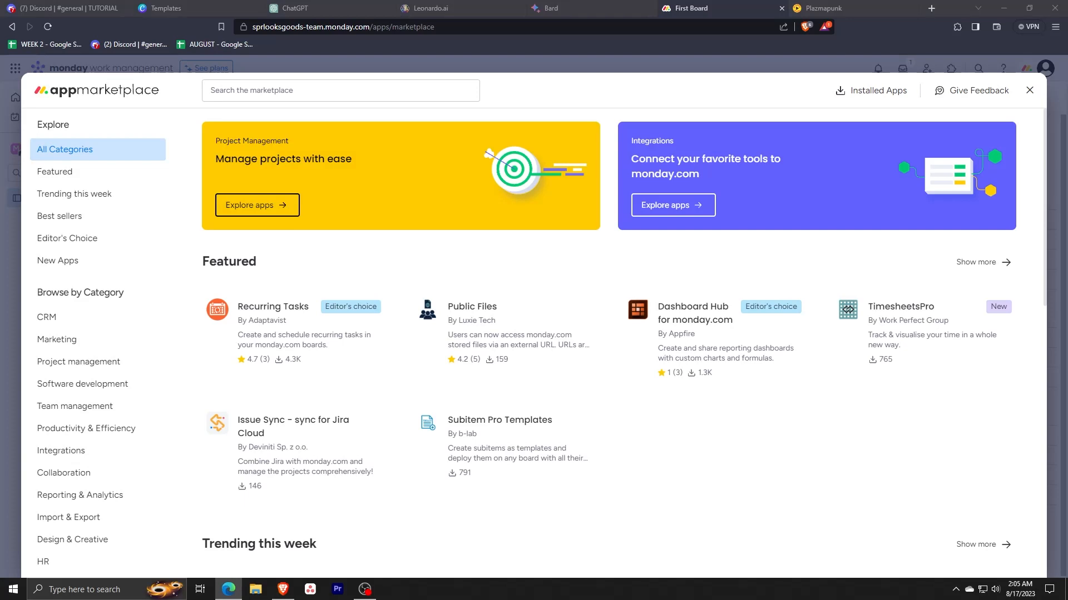
pyautogui.click(342, 269)
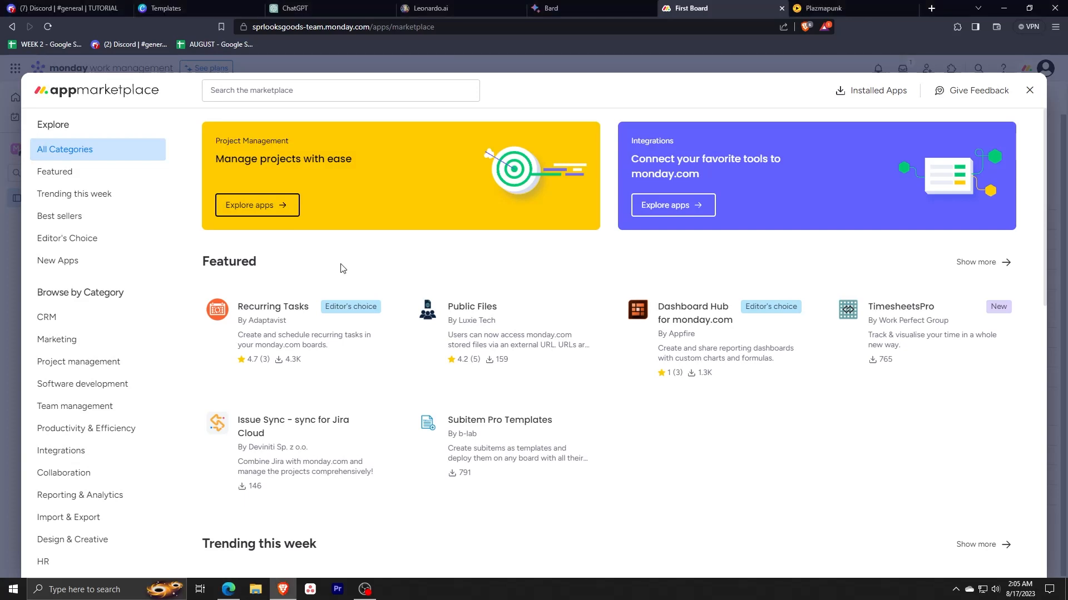
pyautogui.hotkey('alt', 'Tab')
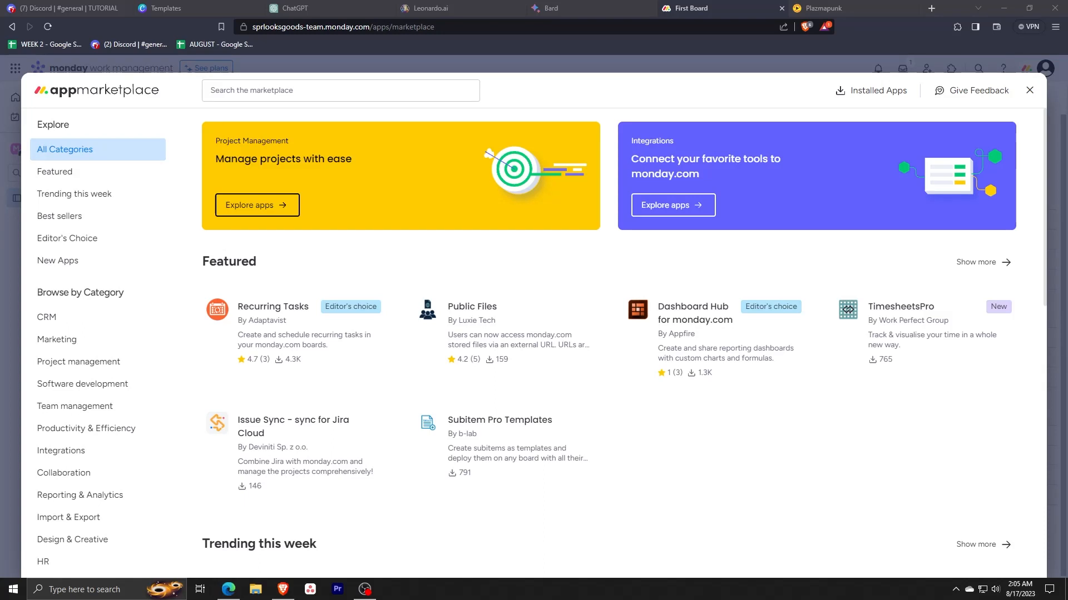
pyautogui.click(342, 269)
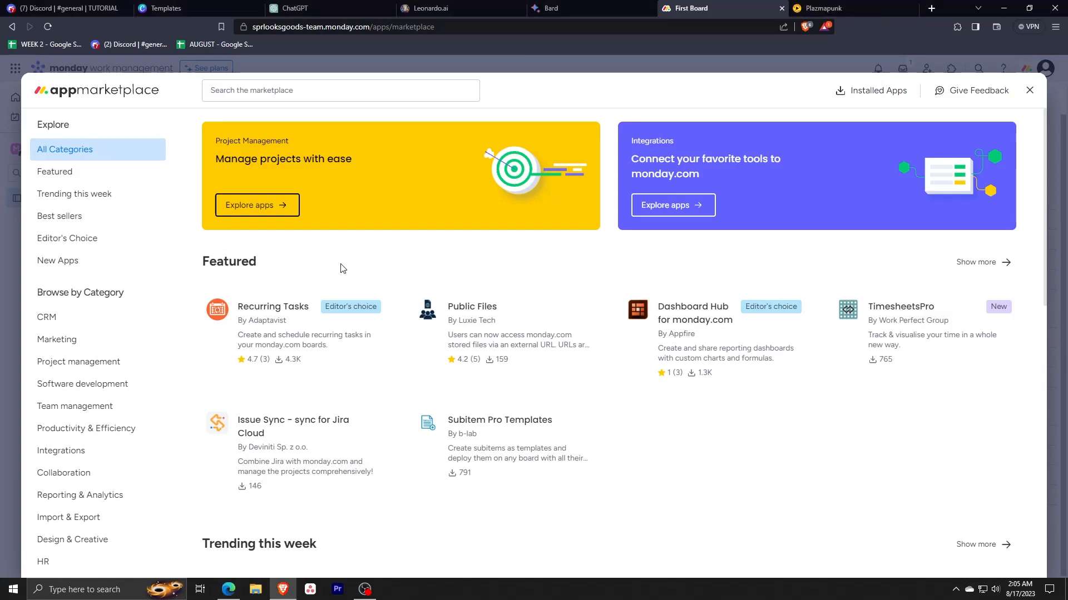
pyautogui.hotkey('alt', 'Tab')
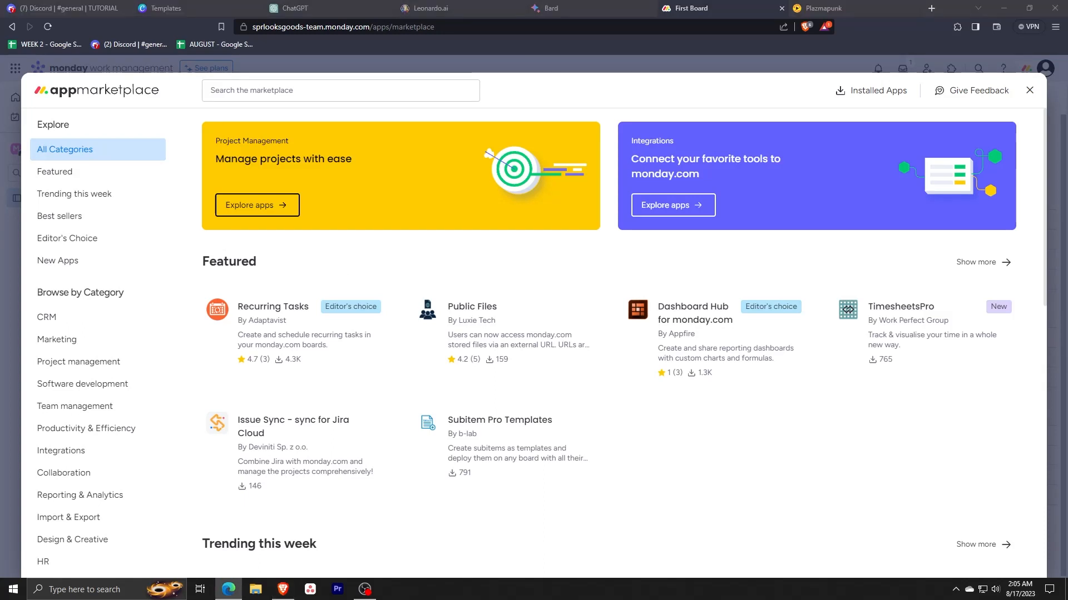
pyautogui.click(308, 257)
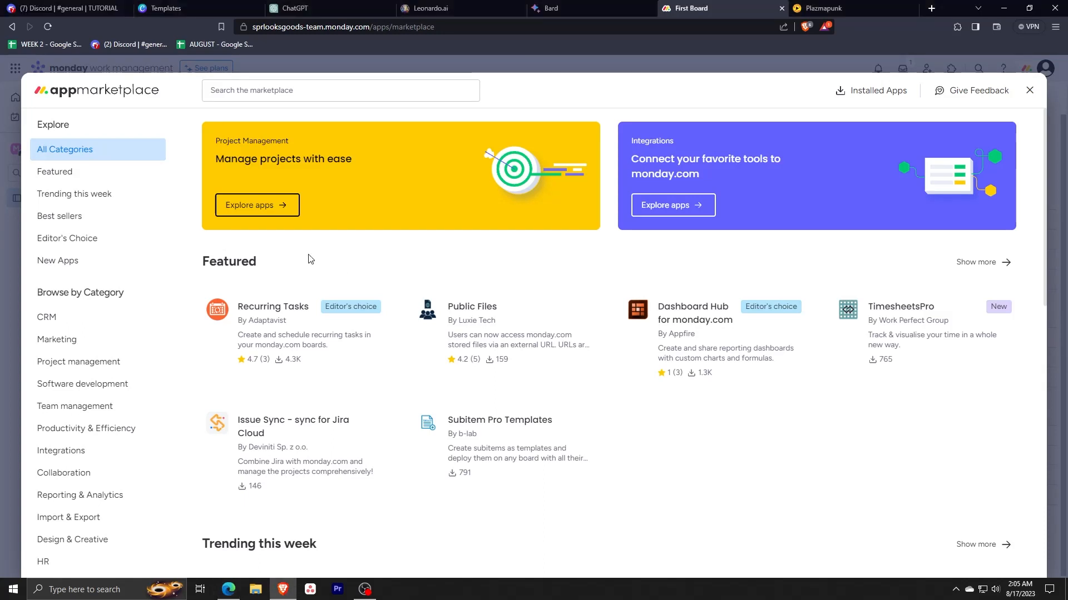
# Step: Browse the marketplace's Marketing category, looking through its spotlight and other apps before returning to the start of the list
pyautogui.click(94, 349)
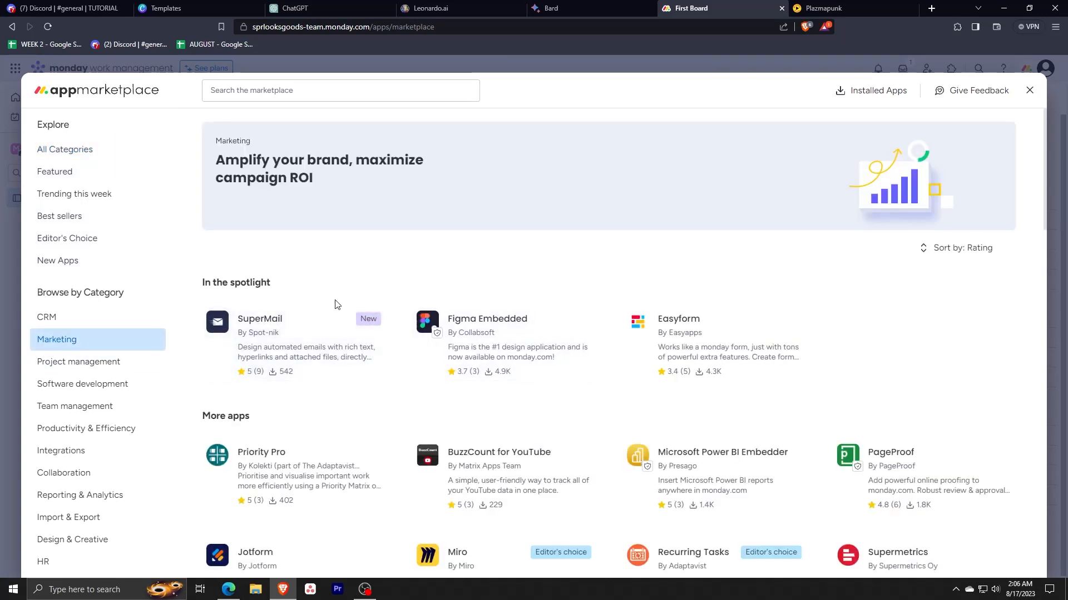
pyautogui.hotkey('alt', 'Tab')
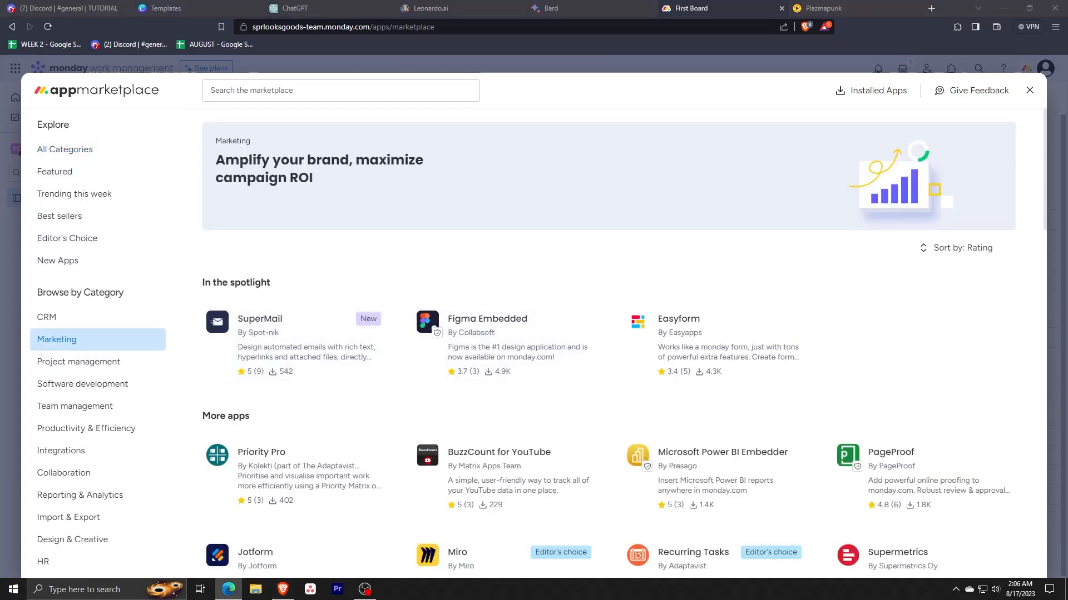
pyautogui.hotkey('alt', 'Tab')
pyautogui.scroll(-9, 474, 423)
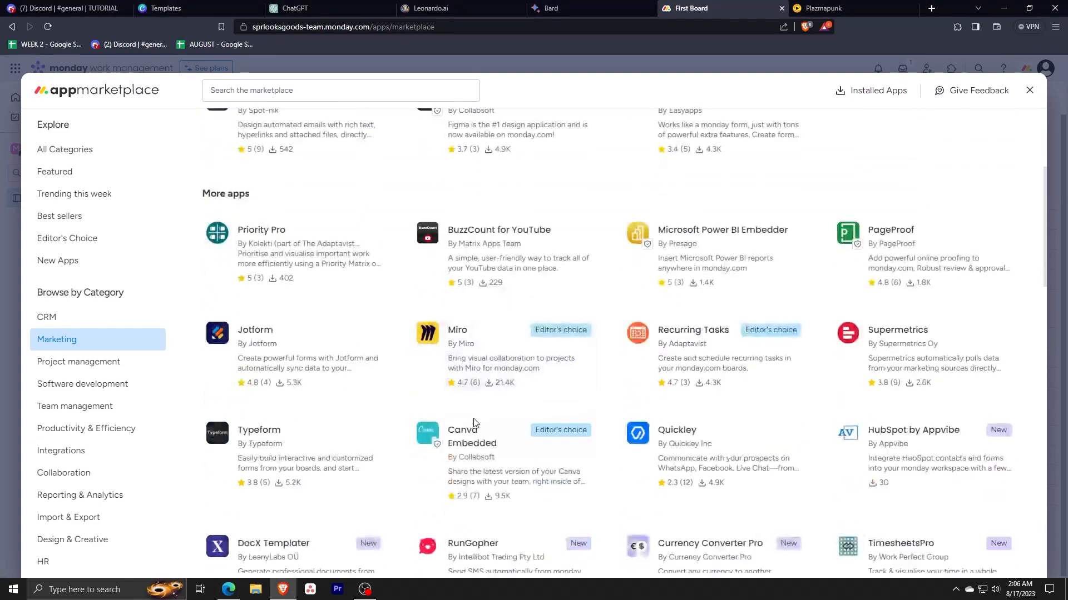
pyautogui.scroll(-2, 475, 423)
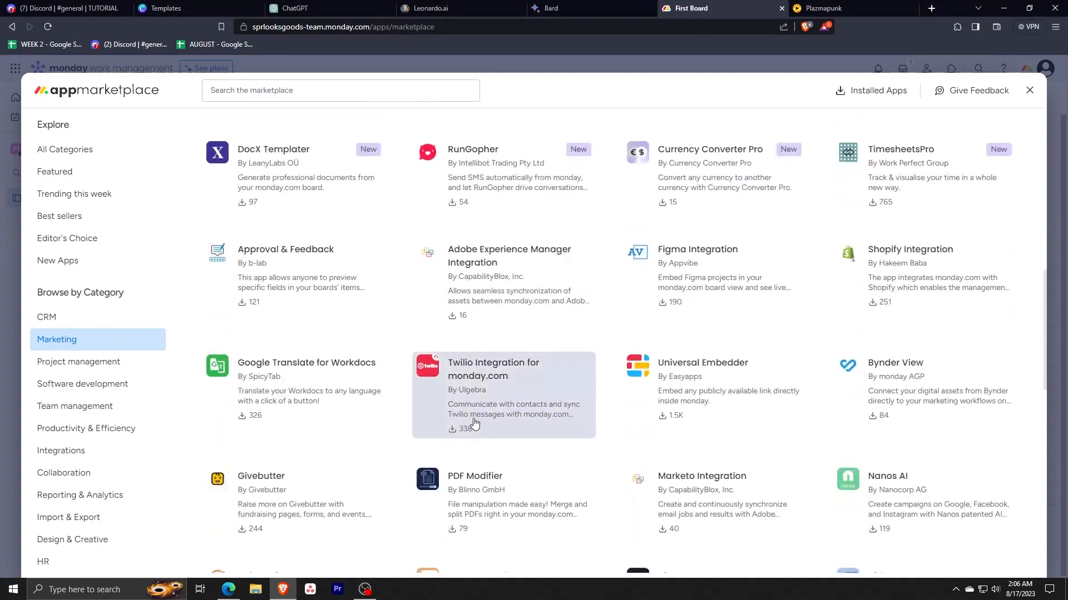
pyautogui.scroll(-5, 474, 422)
pyautogui.scroll(3, 475, 423)
pyautogui.scroll(15, 474, 423)
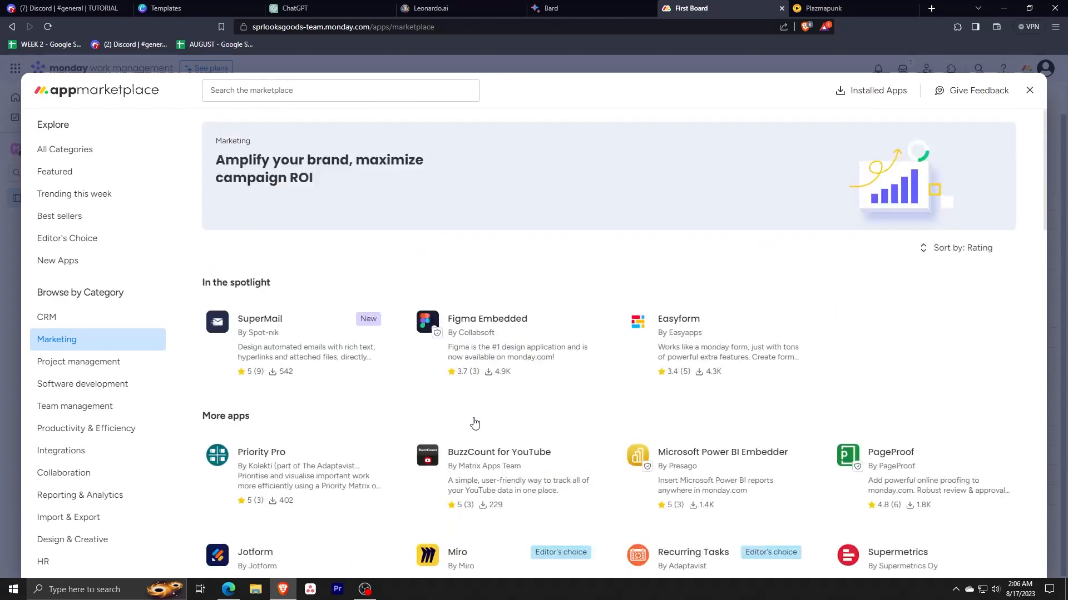